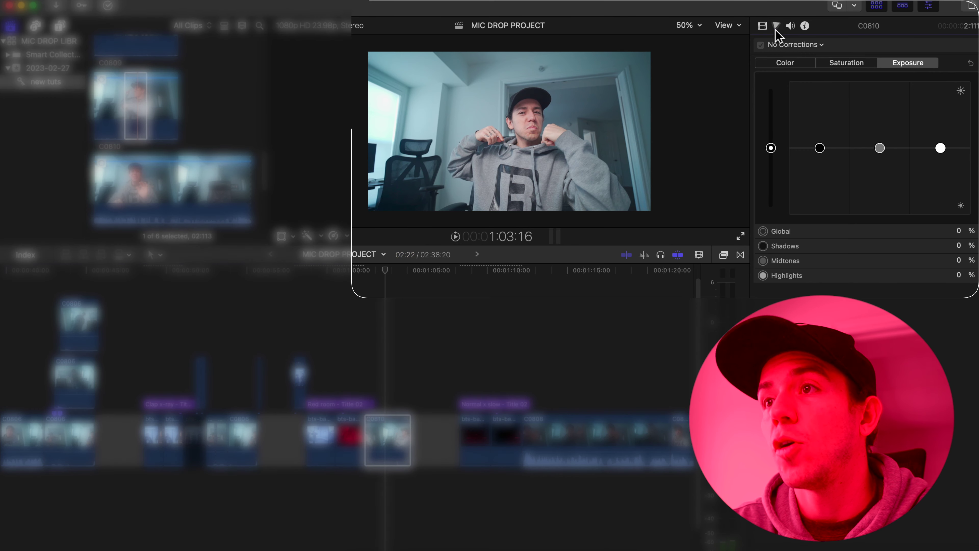
Tint C0810 red with the Global puck (350°, 91%), push highlights red, and lower shadow exposure.
{"action": "left_click", "coordinate": [786, 63]}
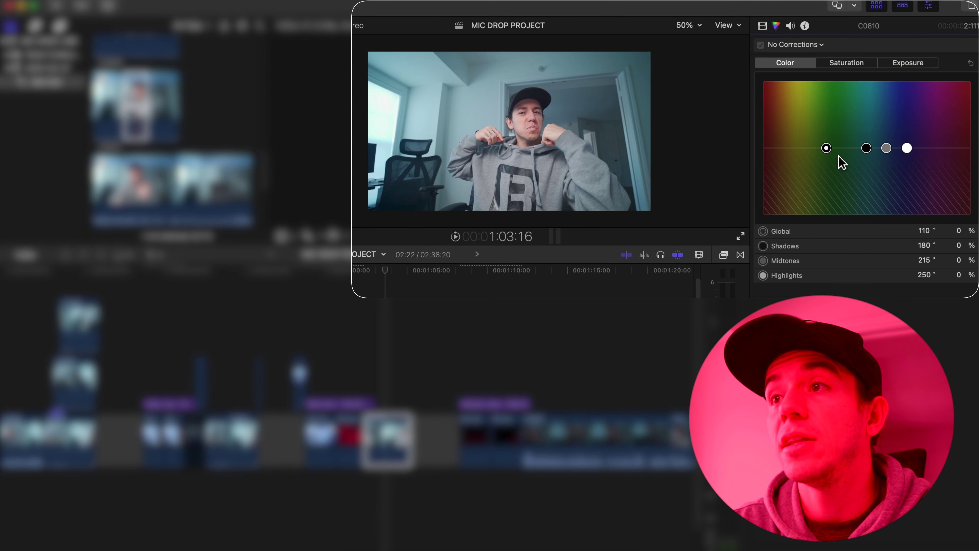
{"action": "left_click_drag", "start_coordinate": [828, 152], "coordinate": [968, 92]}
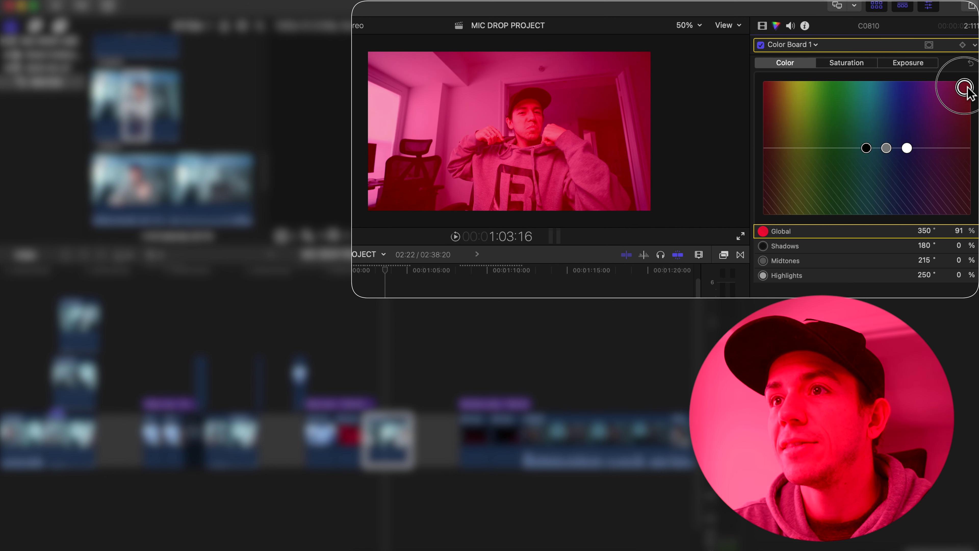
{"action": "left_click", "coordinate": [821, 278]}
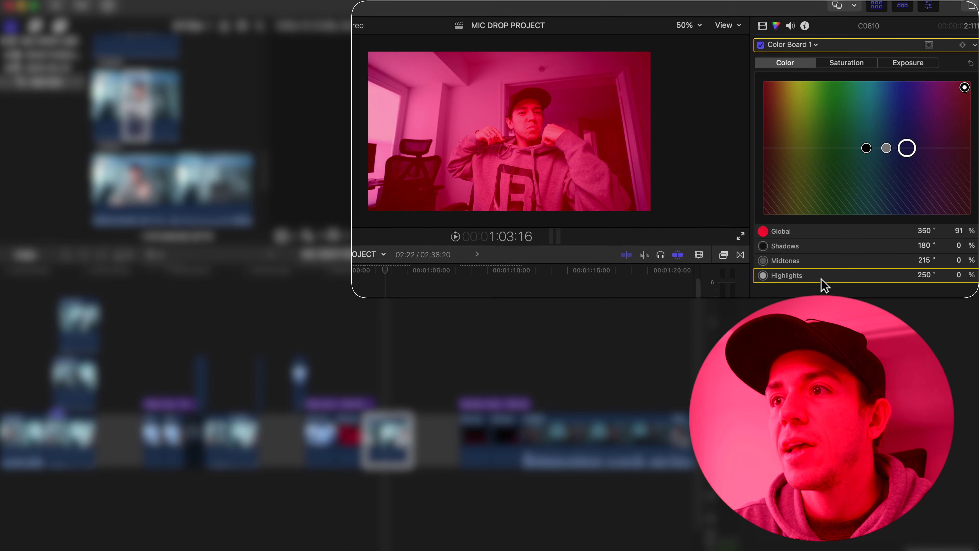
{"action": "left_click_drag", "start_coordinate": [908, 148], "coordinate": [952, 116]}
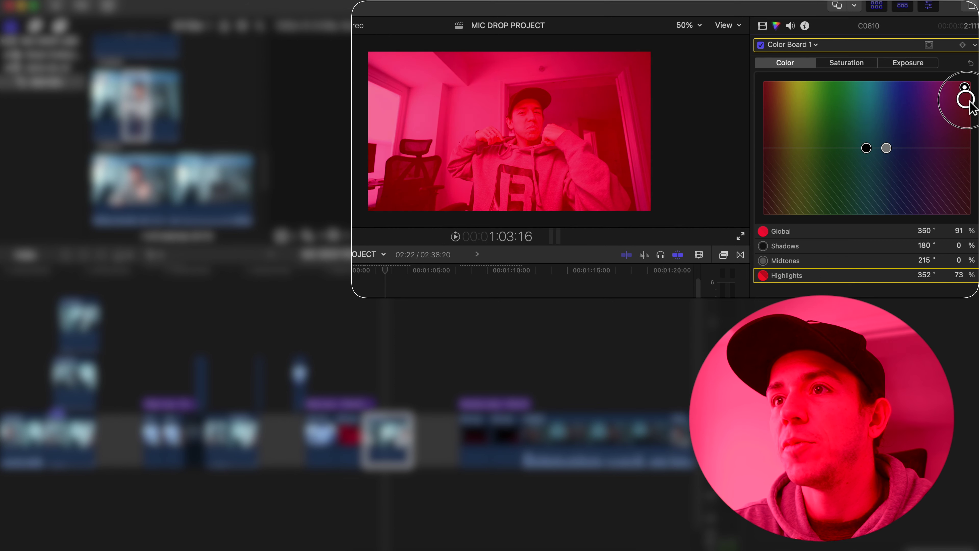
{"action": "key", "text": "ctrl+super+s"}
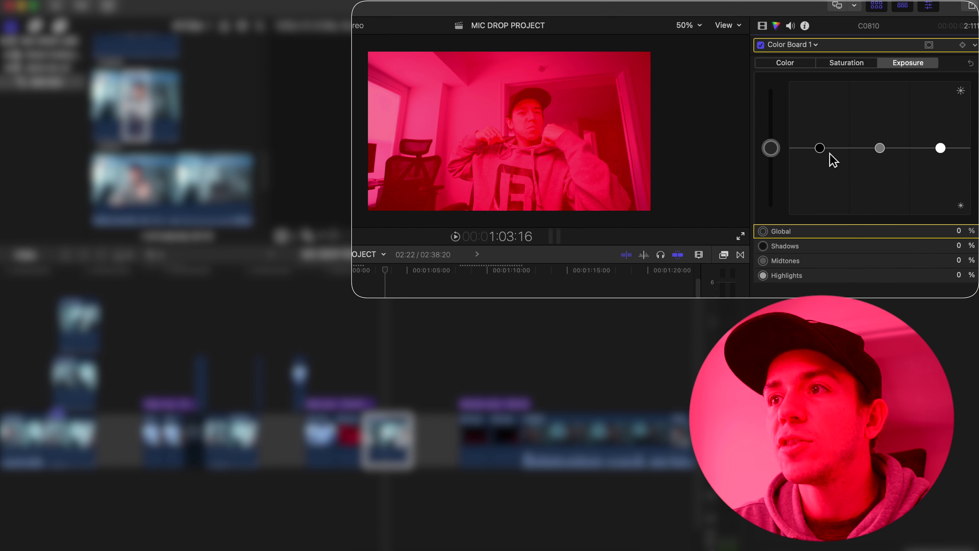
{"action": "left_click_drag", "start_coordinate": [821, 149], "coordinate": [828, 189]}
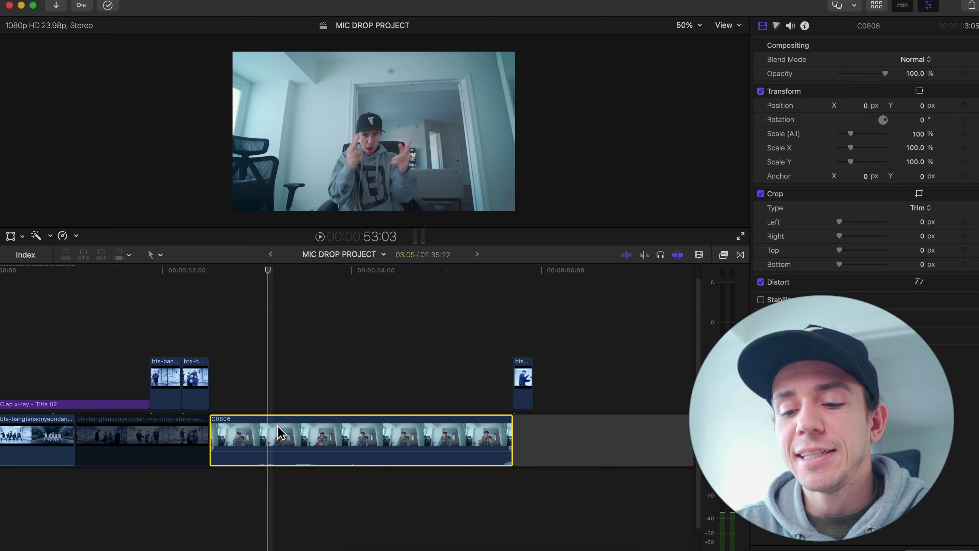
Blade clip C0806 twice at the playhead and select the isolated middle section.
{"action": "key", "text": "super+b"}
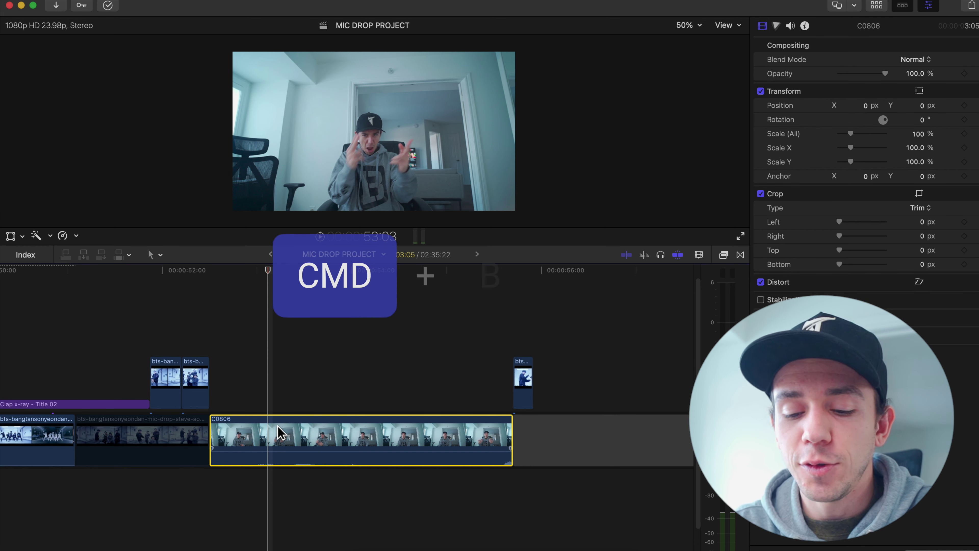
{"action": "key", "text": "super+b"}
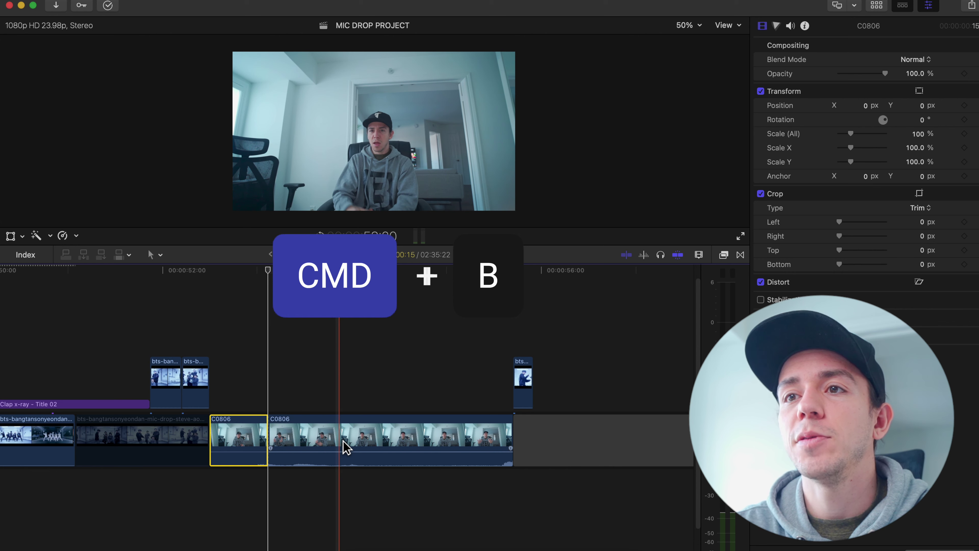
{"action": "key", "text": "super+b"}
{"action": "left_click", "coordinate": [307, 444]}
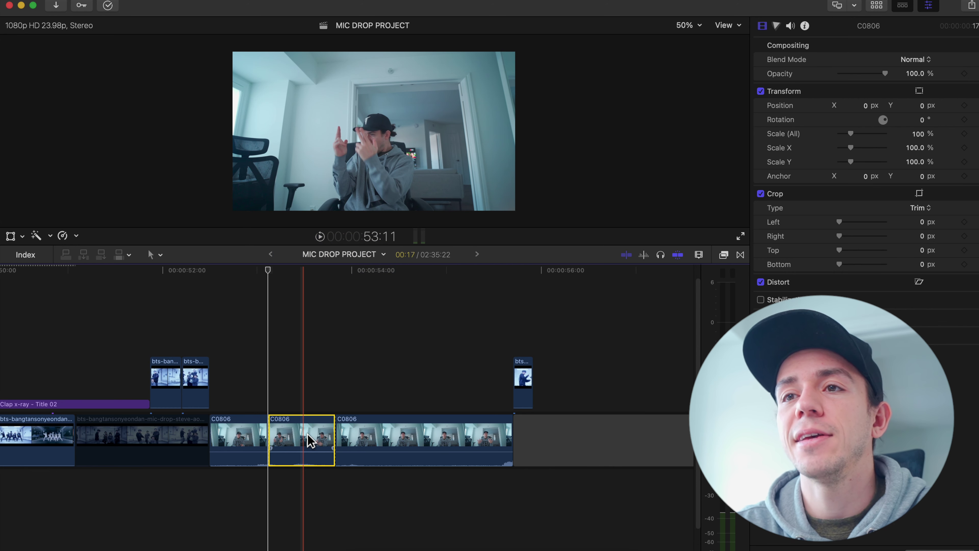
Apply the X-Ray effect from the Effects browser to the middle section of C0806.
{"action": "left_click", "coordinate": [725, 255]}
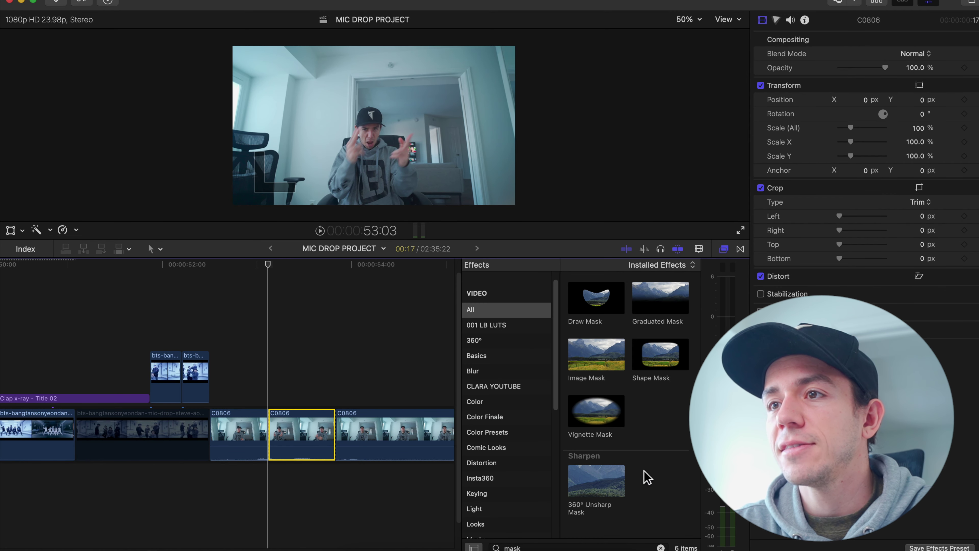
{"action": "left_click", "coordinate": [513, 548]}
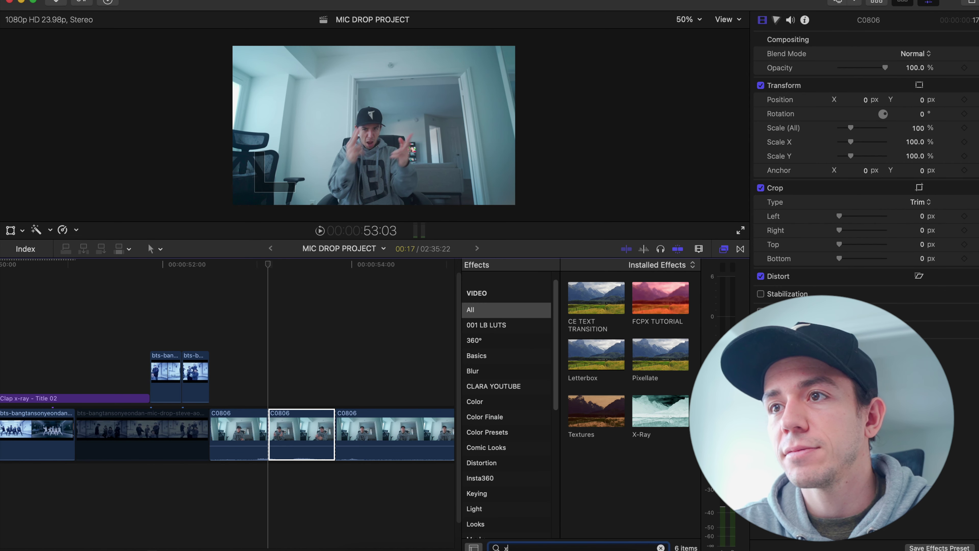
{"action": "left_click_drag", "start_coordinate": [662, 432], "coordinate": [297, 434]}
{"action": "left_click", "coordinate": [299, 288]}
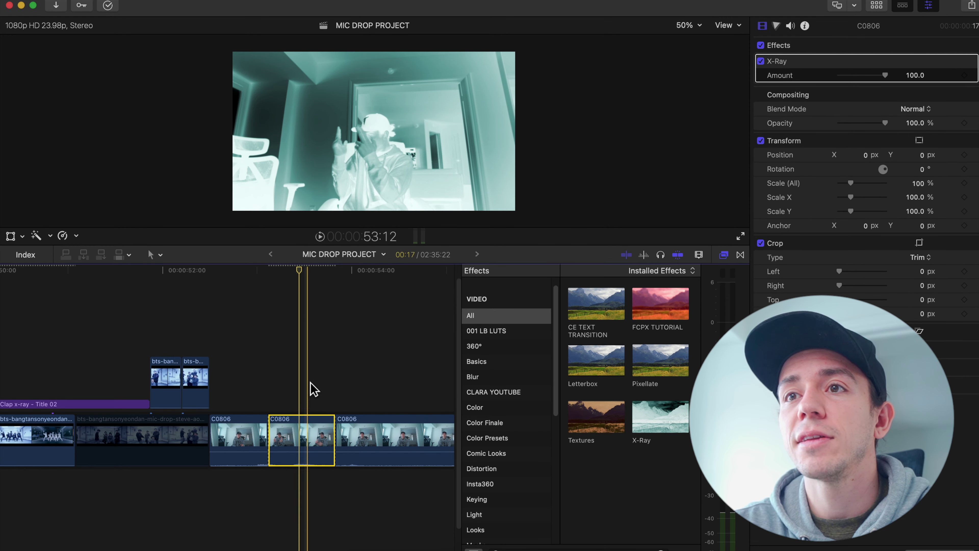
{"action": "left_click", "coordinate": [777, 25]}
Add a Color Wheels correction to the X-Ray section, shifting Global toward blue and darkening Shadows.
{"action": "left_click", "coordinate": [794, 45]}
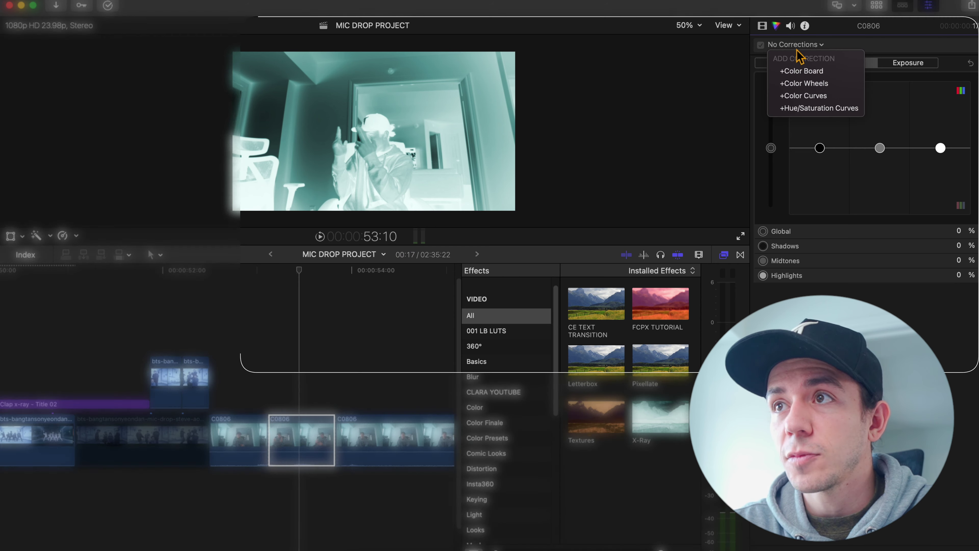
{"action": "left_click", "coordinate": [817, 84]}
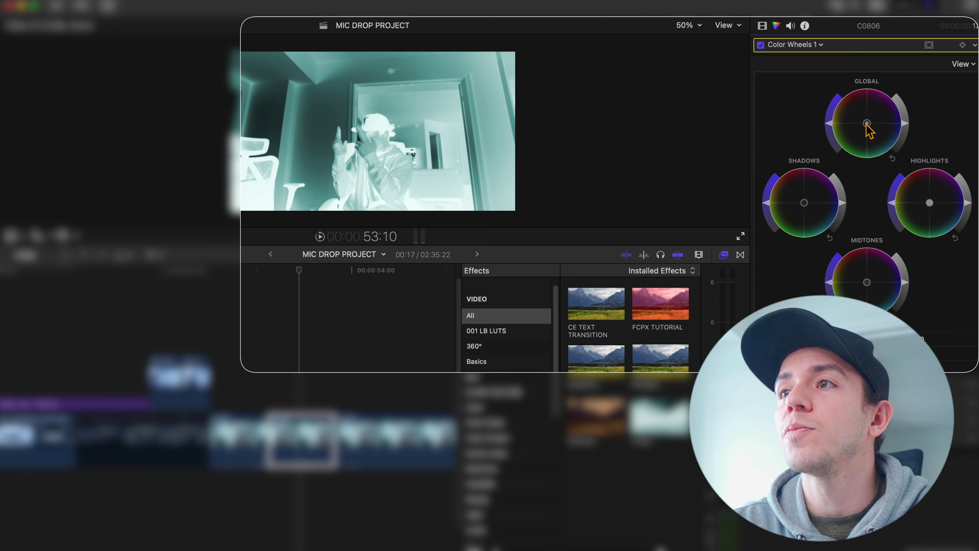
{"action": "left_click_drag", "start_coordinate": [873, 128], "coordinate": [895, 145]}
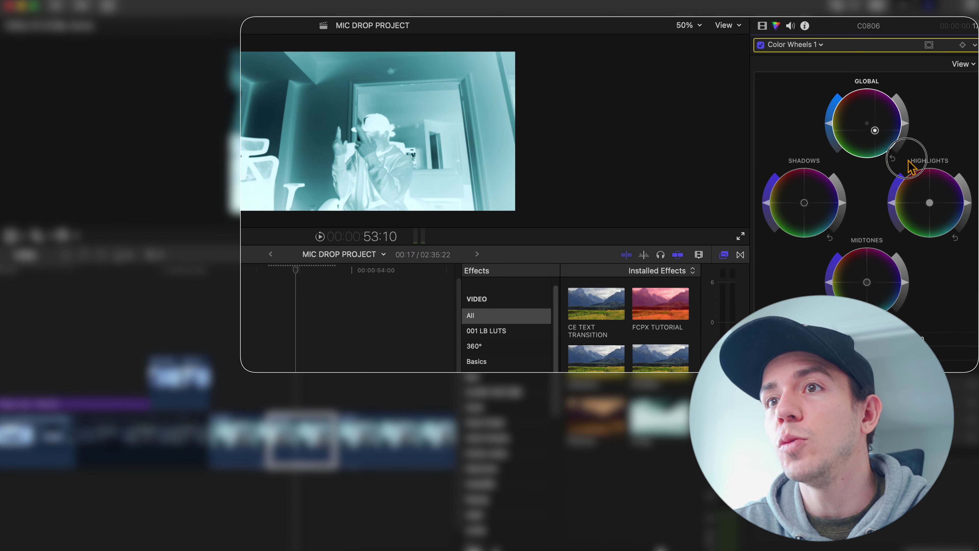
{"action": "left_click_drag", "start_coordinate": [901, 178], "coordinate": [942, 208]}
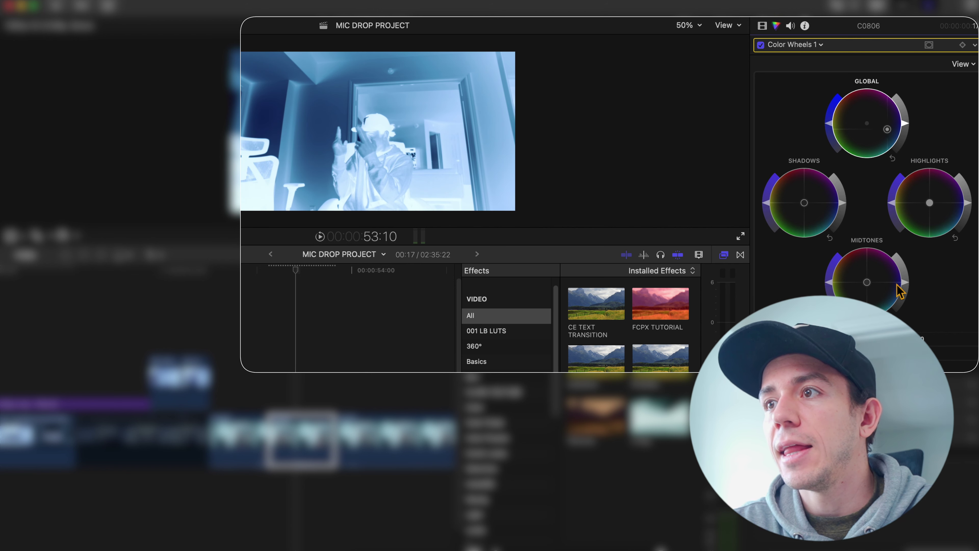
{"action": "left_click_drag", "start_coordinate": [845, 206], "coordinate": [819, 238]}
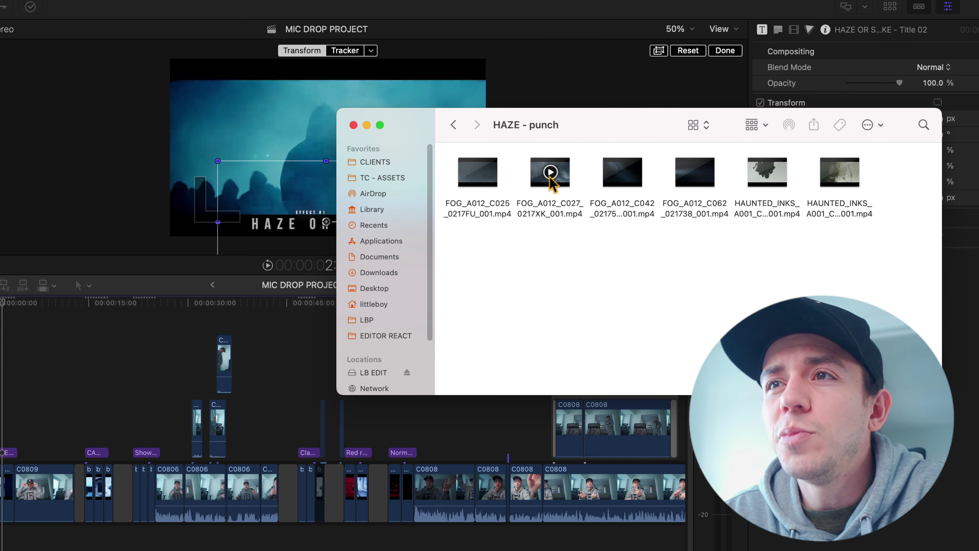
Drag FOG_A012_C027_0217XK_001.mp4 from Finder onto the timeline above the first clip.
{"action": "left_click_drag", "start_coordinate": [555, 185], "coordinate": [22, 417]}
{"action": "key", "text": "shift+t"}
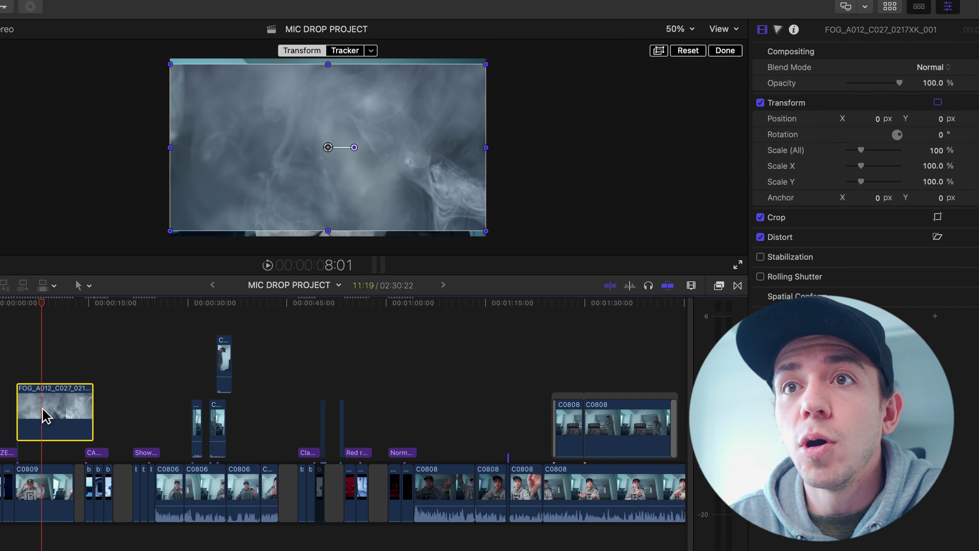
Set the fog clip's Blend Mode to Add in the Video inspector.
{"action": "left_click", "coordinate": [768, 33]}
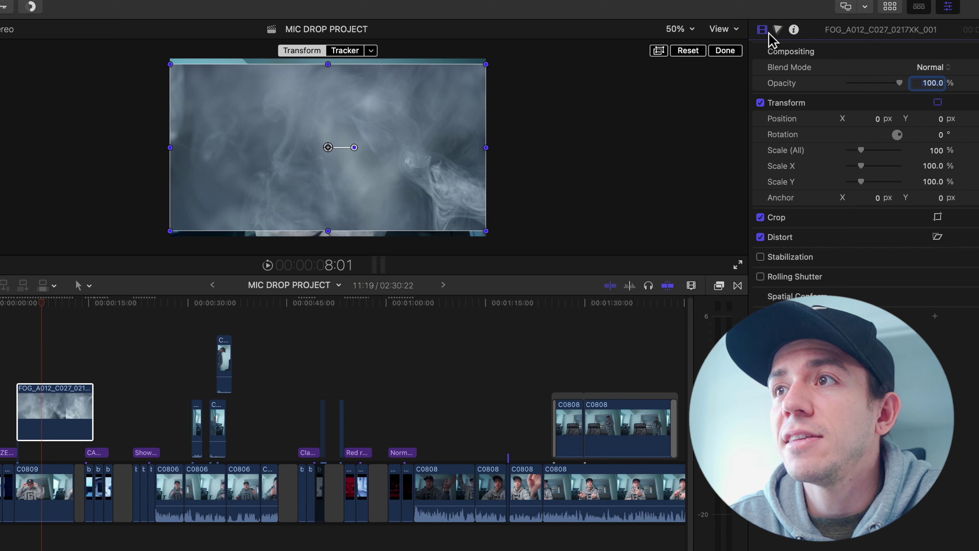
{"action": "left_click", "coordinate": [933, 67]}
{"action": "left_click", "coordinate": [946, 181]}
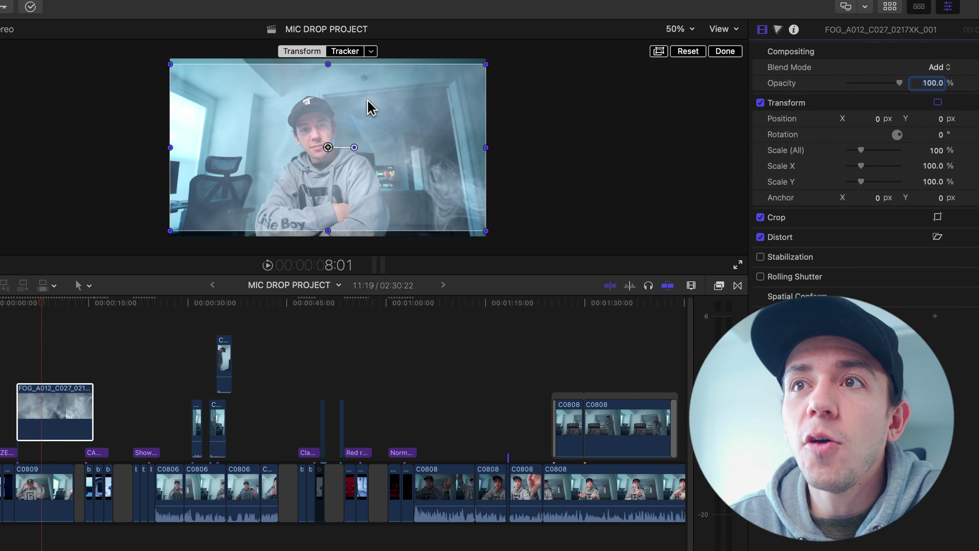
Scale the fog clip to 117.43% with the viewer's Transform handles and preview the result.
{"action": "right_click", "coordinate": [475, 231]}
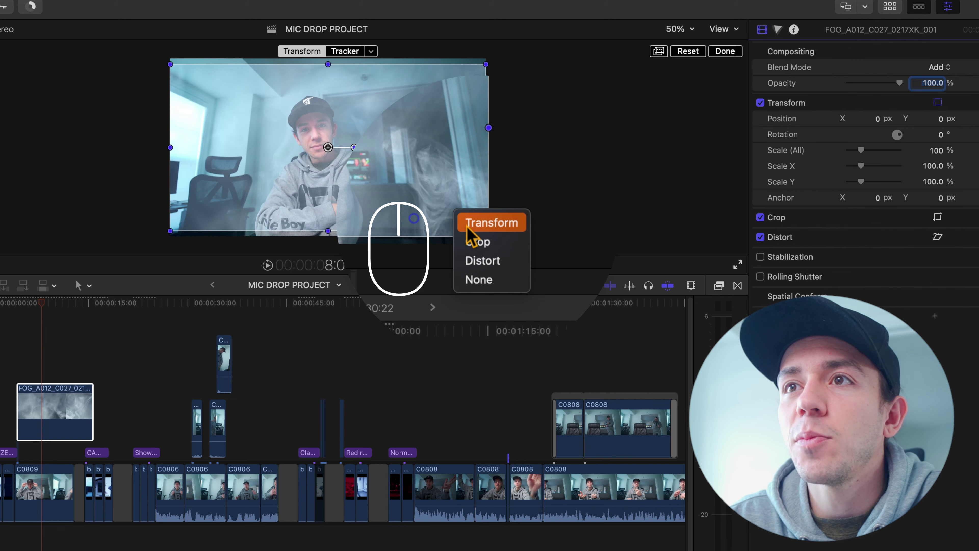
{"action": "left_click", "coordinate": [467, 224]}
{"action": "left_click_drag", "start_coordinate": [486, 231], "coordinate": [503, 244]}
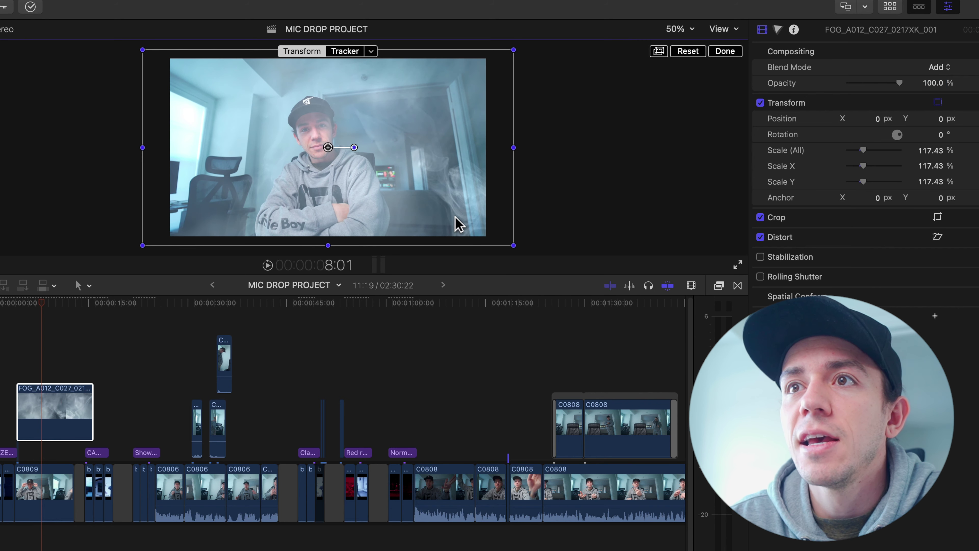
{"action": "key", "text": "space"}
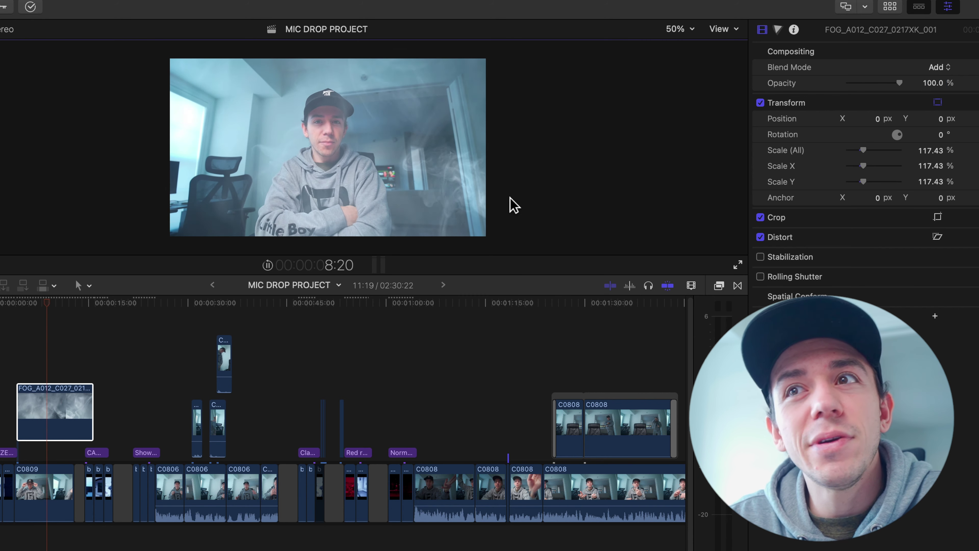
{"action": "key", "text": "space"}
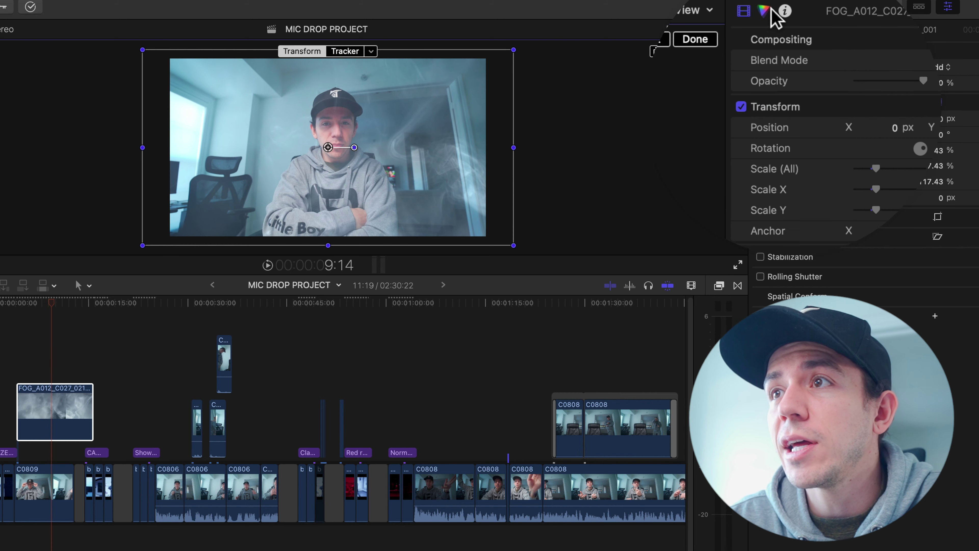
Add a Color Curves correction to the fog clip and bend the luma curve into an S-shape.
{"action": "left_click", "coordinate": [778, 30]}
{"action": "left_click", "coordinate": [807, 44]}
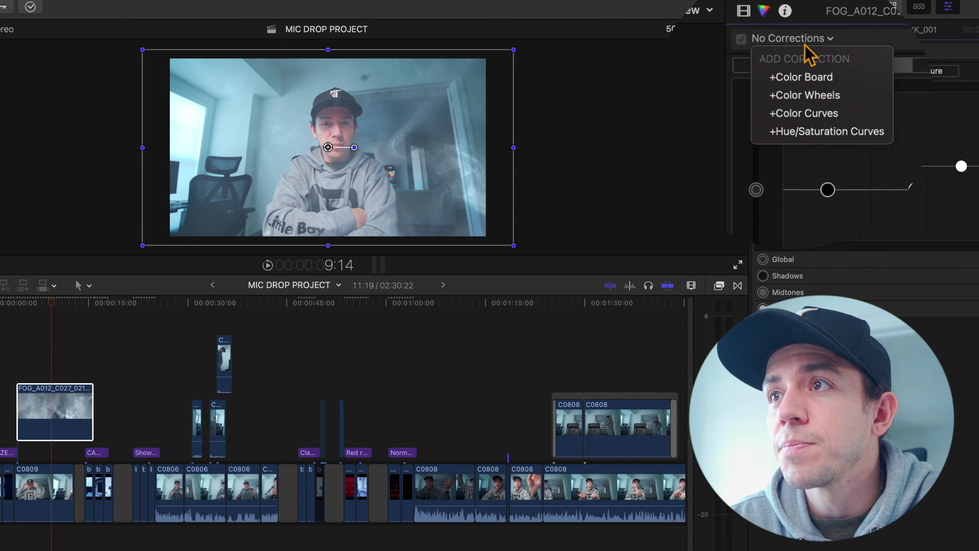
{"action": "left_click", "coordinate": [822, 112]}
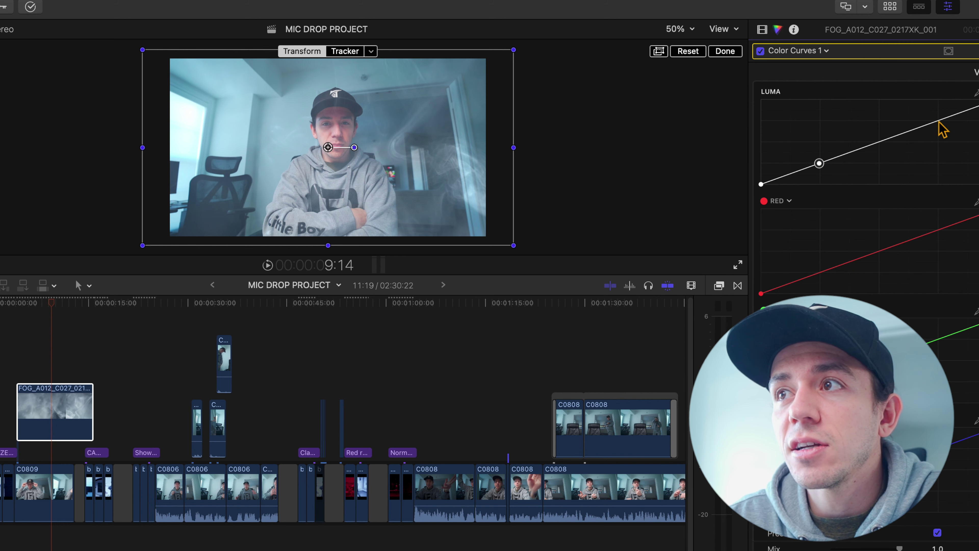
{"action": "left_click_drag", "start_coordinate": [820, 166], "coordinate": [828, 180]}
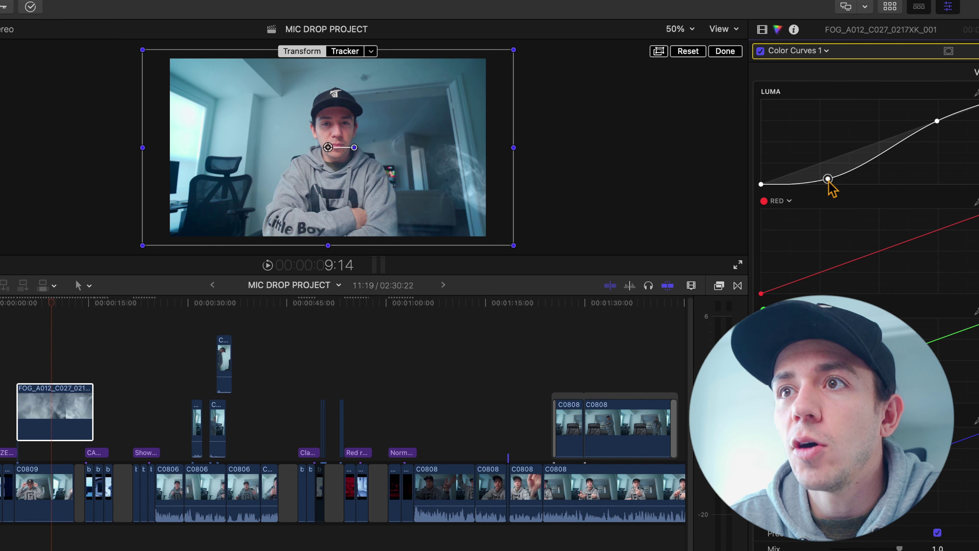
{"action": "left_click", "coordinate": [937, 121]}
{"action": "left_click_drag", "start_coordinate": [937, 121], "coordinate": [933, 114]}
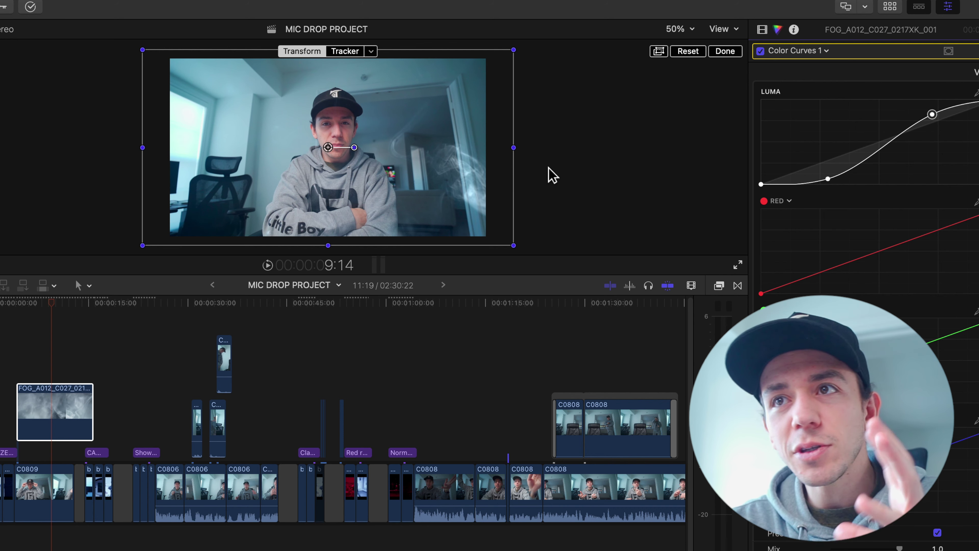
Lower the fog clip's opacity to about 54%.
{"action": "left_click", "coordinate": [763, 29]}
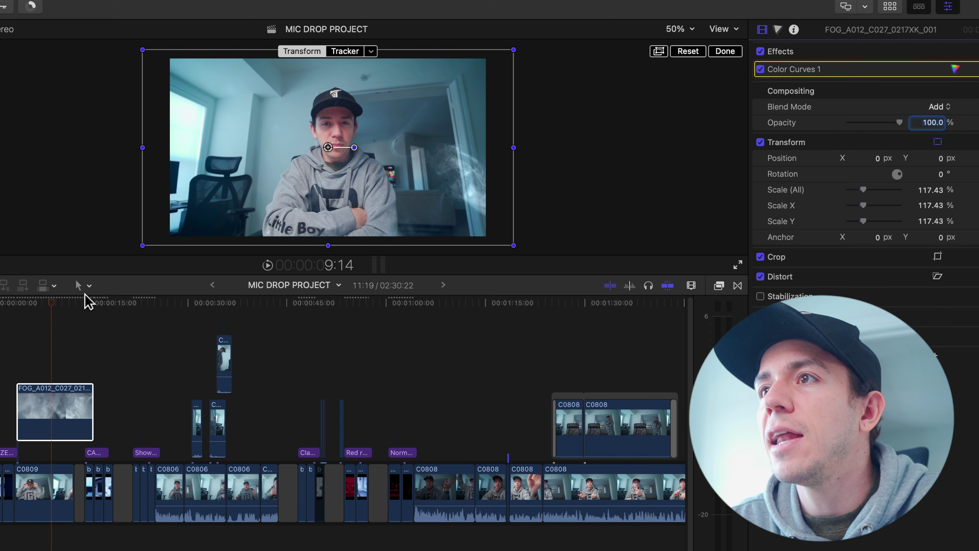
{"action": "left_click", "coordinate": [38, 304]}
{"action": "key", "text": "space"}
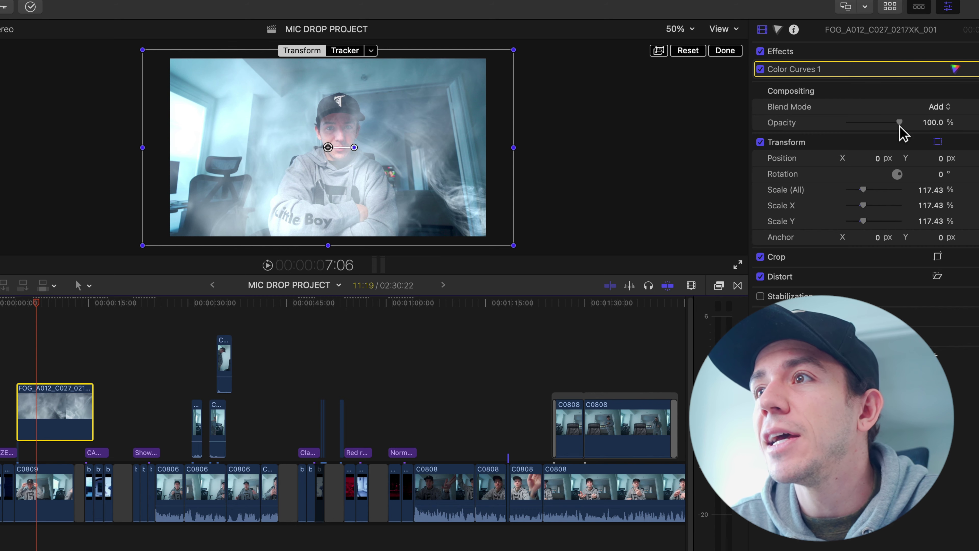
{"action": "left_click_drag", "start_coordinate": [899, 123], "coordinate": [878, 123]}
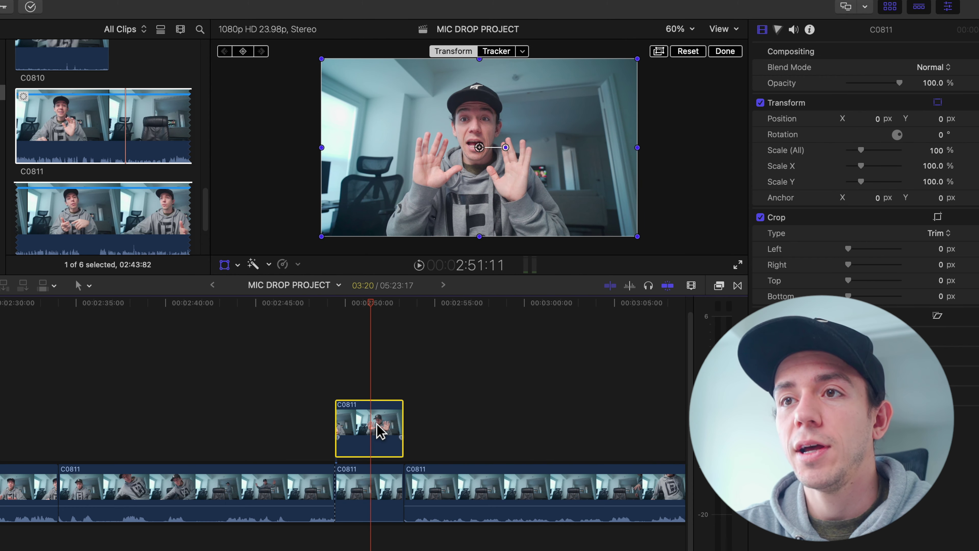
Trim the end of the connected C0811 clip and add a cross dissolve there, then preview it.
{"action": "key", "text": "v"}
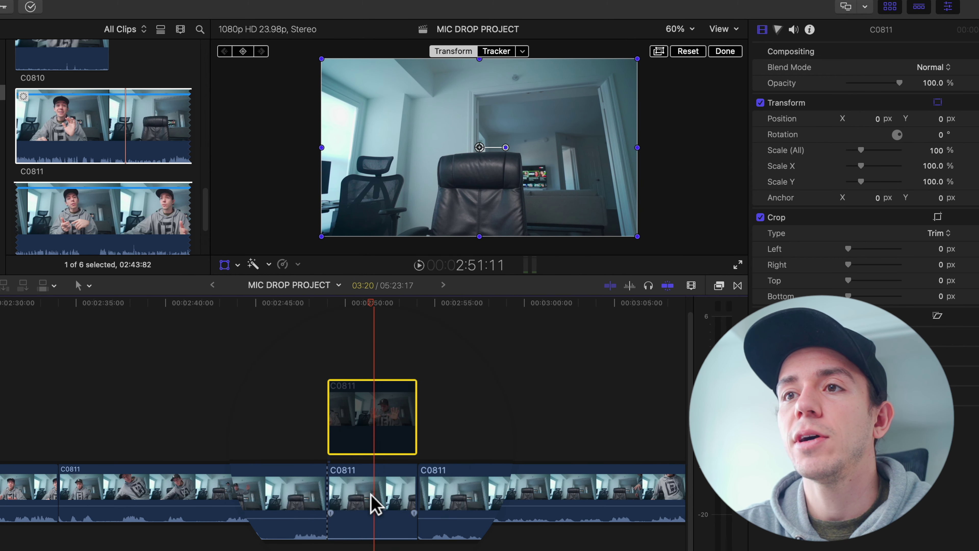
{"action": "left_click_drag", "start_coordinate": [416, 421], "coordinate": [385, 425]}
{"action": "key", "text": "super+t"}
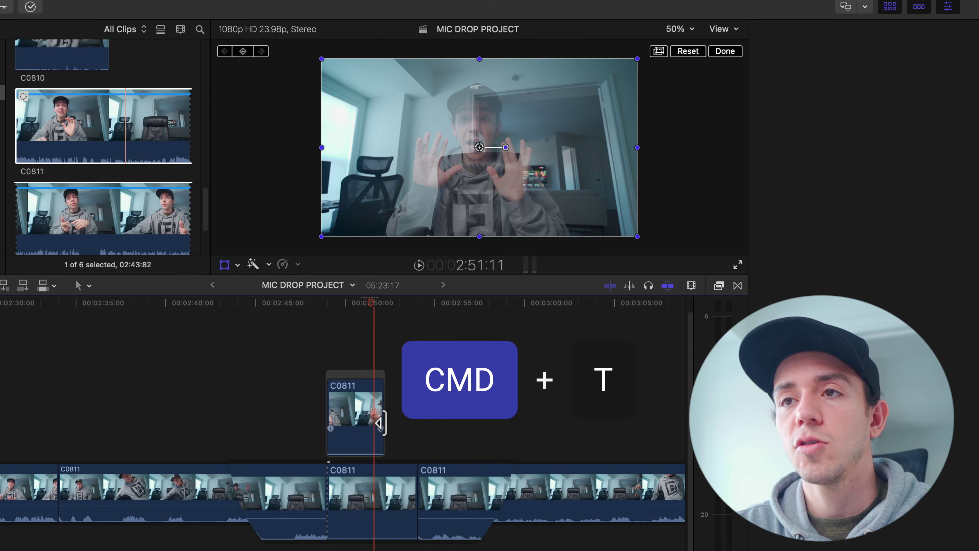
{"action": "left_click", "coordinate": [327, 303]}
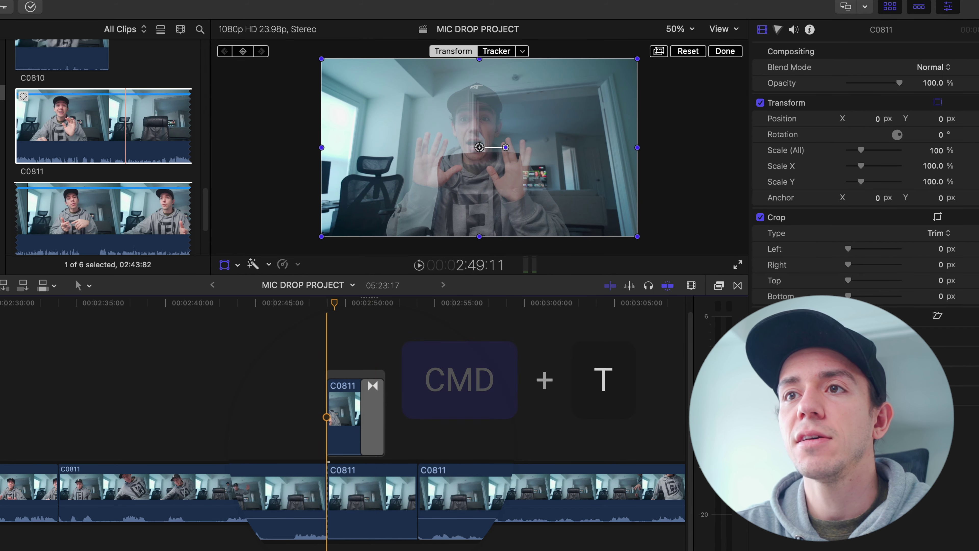
{"action": "key", "text": "space"}
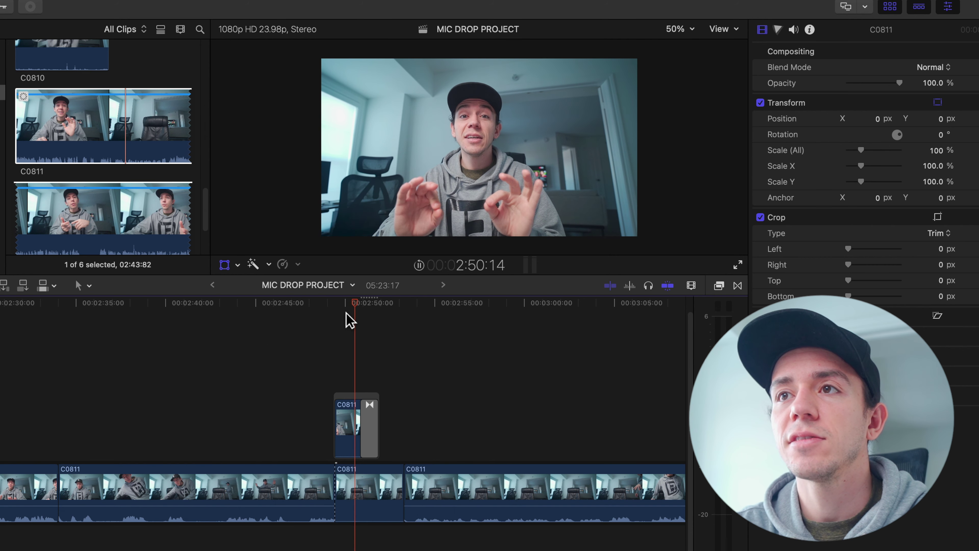
{"action": "key", "text": "space"}
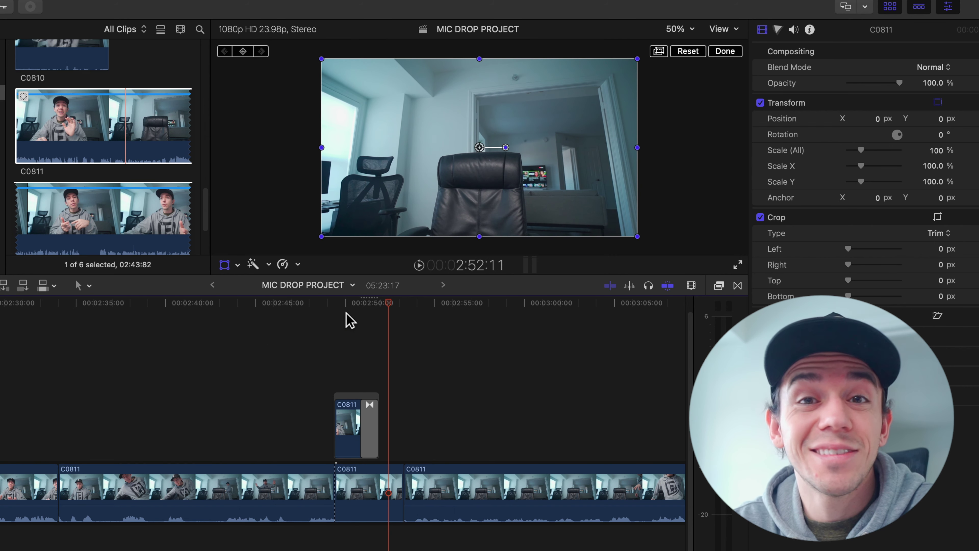
Combine both C0811 clips into a compound clip named 'fade'.
{"action": "left_click_drag", "start_coordinate": [357, 341], "coordinate": [386, 494]}
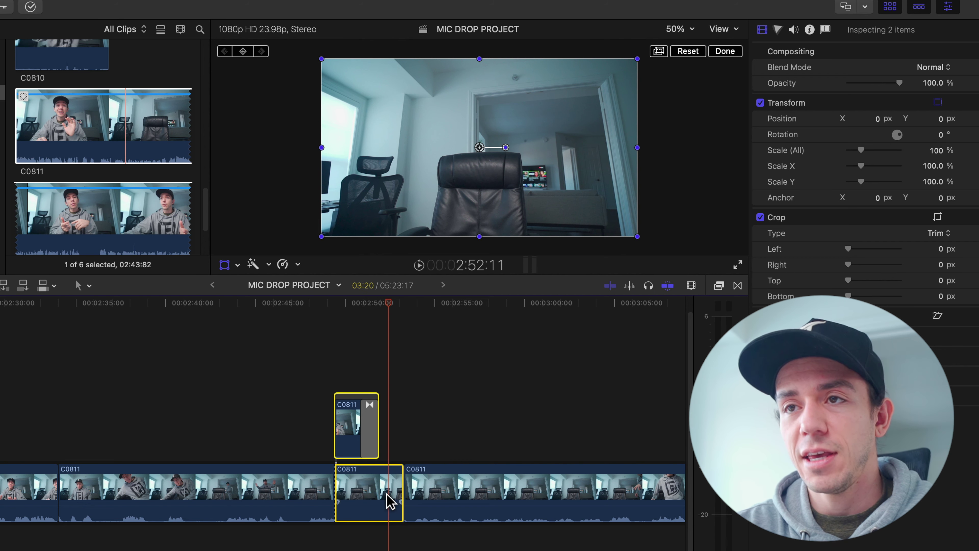
{"action": "key", "text": "alt+g"}
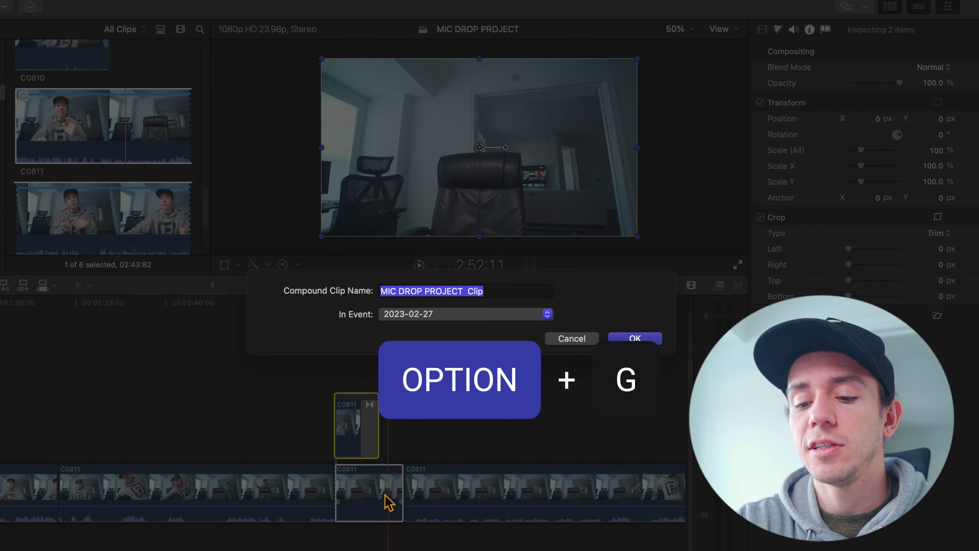
{"action": "key", "text": "BackSpace"}
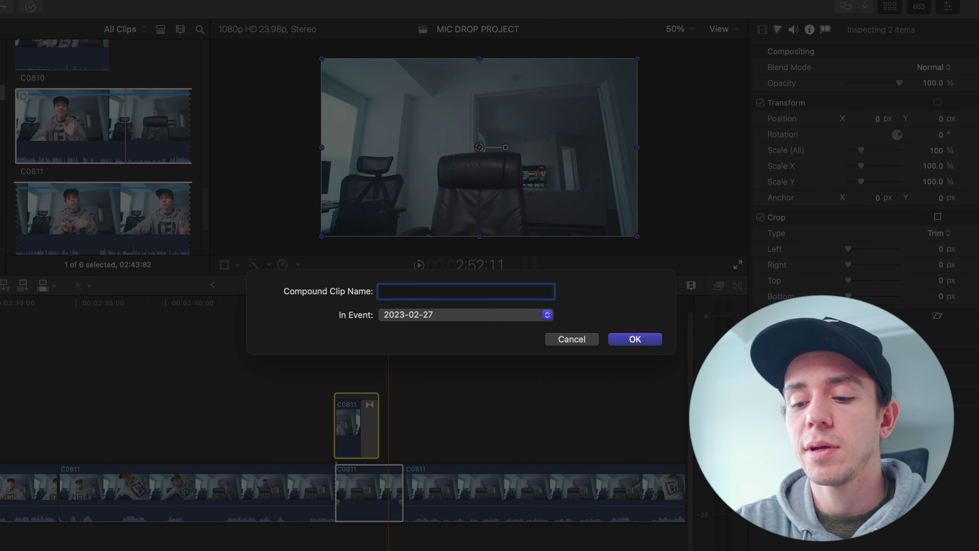
{"action": "type", "text": "fade"}
{"action": "key", "text": "Return"}
{"action": "left_click", "coordinate": [335, 463]}
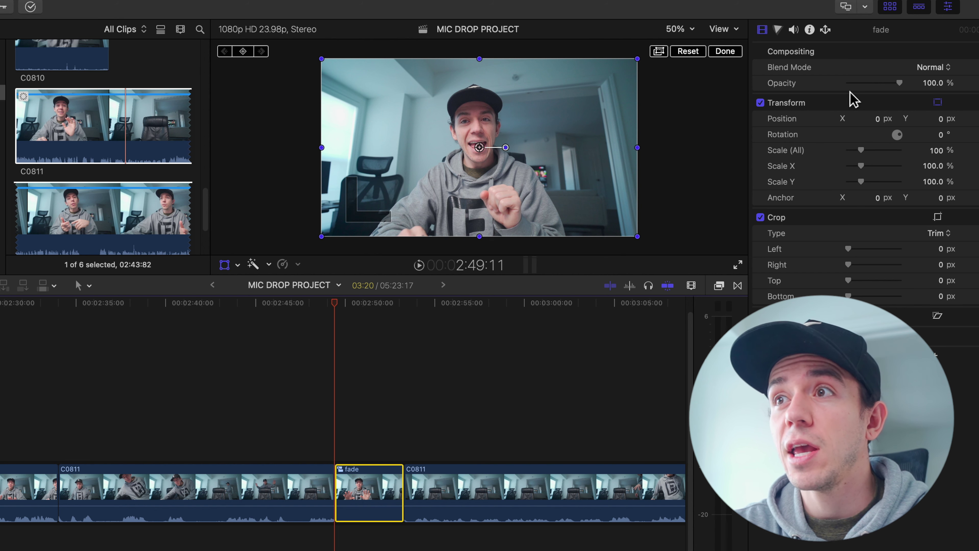
Keyframe the fade clip's scale from 100% at its start to 109.56% around 2:53.
{"action": "right_click", "coordinate": [587, 87]}
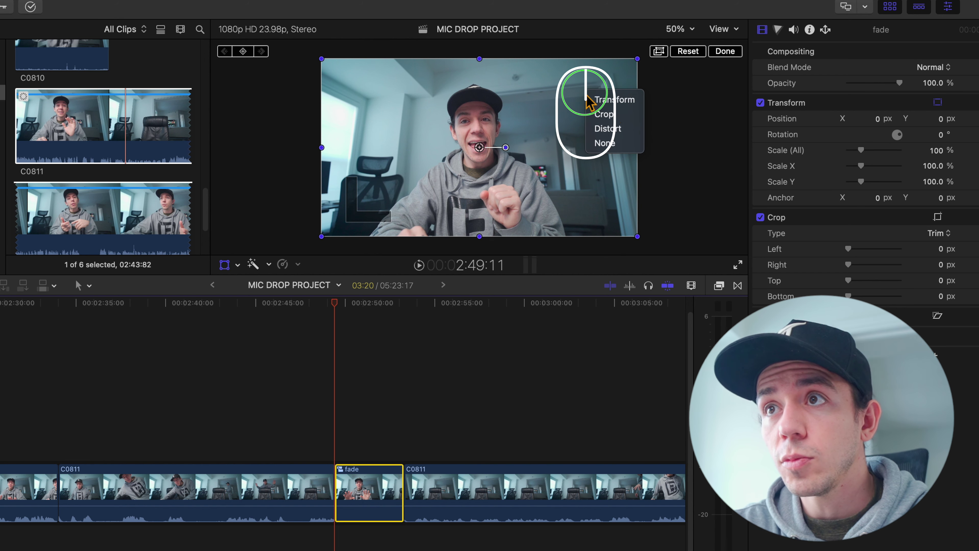
{"action": "left_click", "coordinate": [617, 96]}
{"action": "left_click", "coordinate": [573, 122]}
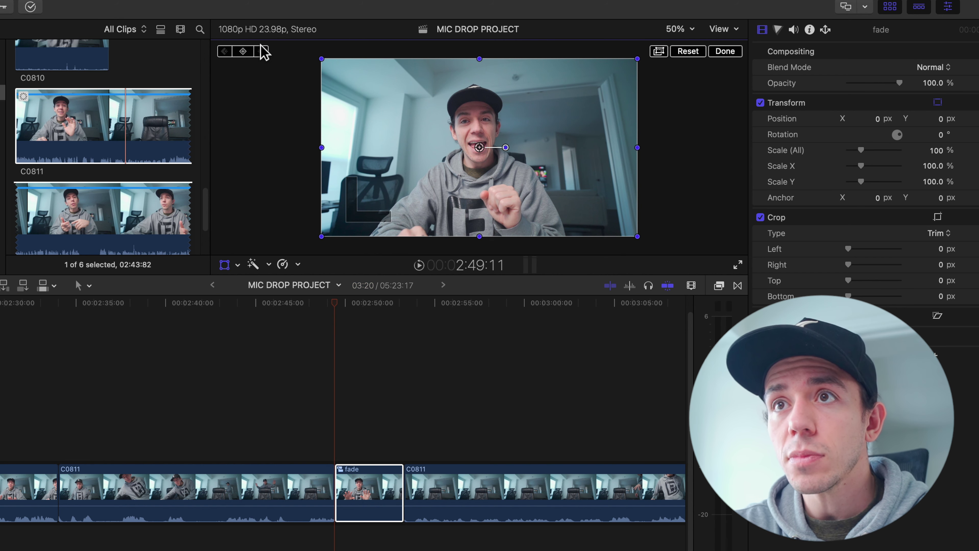
{"action": "left_click", "coordinate": [403, 305]}
{"action": "left_click_drag", "start_coordinate": [638, 236], "coordinate": [652, 245]}
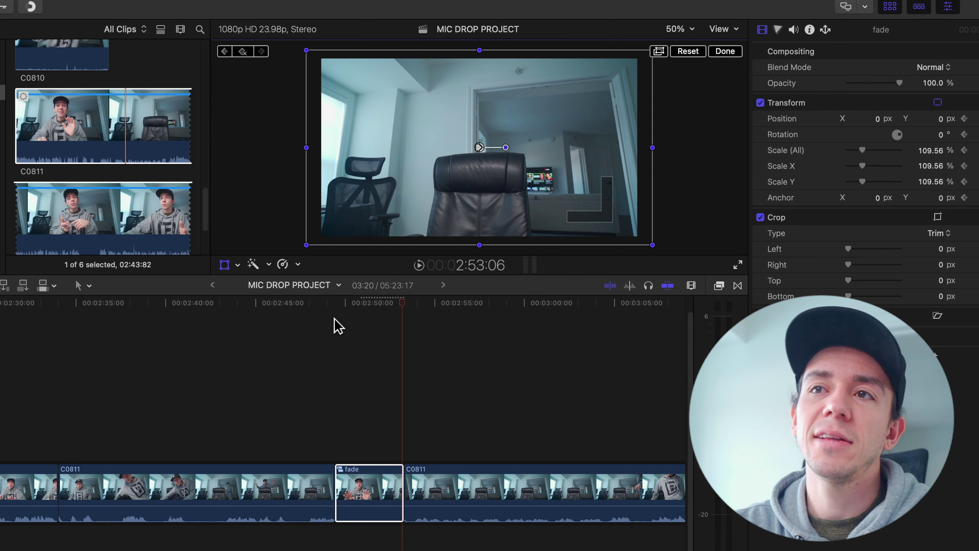
{"action": "left_click", "coordinate": [335, 305]}
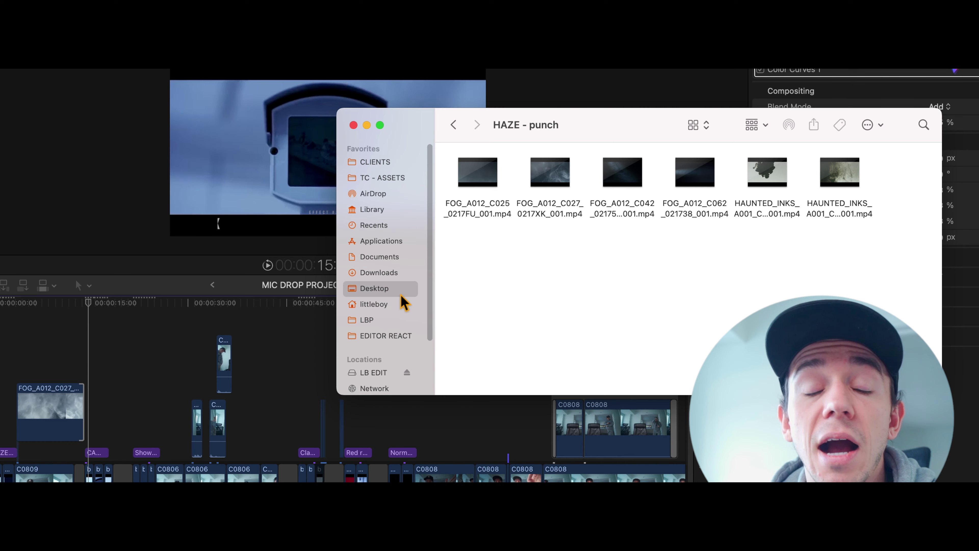
Add camera effect 2.webp from the Desktop to the timeline and move the bts clip toward the lens.
{"action": "left_click", "coordinate": [400, 294]}
{"action": "left_click_drag", "start_coordinate": [578, 267], "coordinate": [104, 411]}
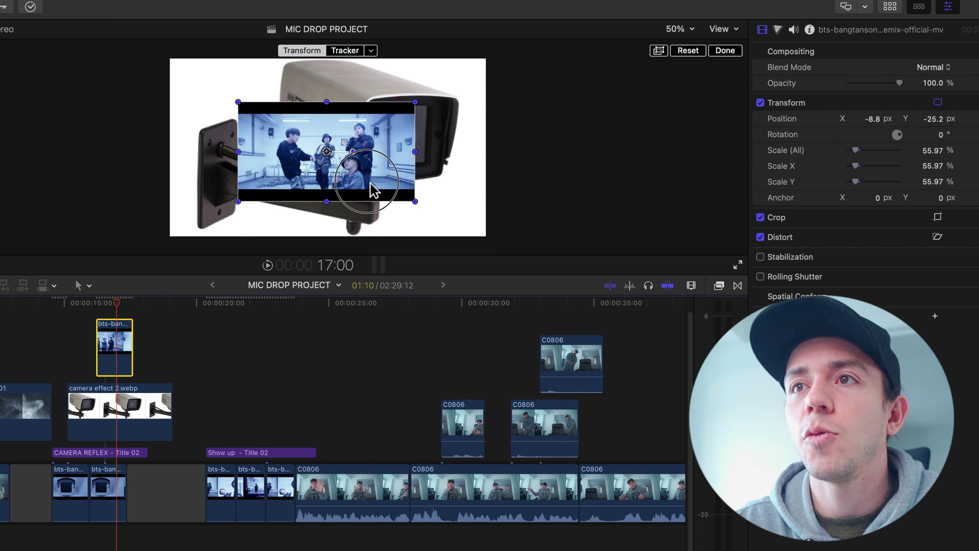
{"action": "left_click_drag", "start_coordinate": [370, 183], "coordinate": [411, 193]}
{"action": "left_click", "coordinate": [915, 217]}
Crop the bts clip, scale it to 51.29% to fill the lens, and blend it with Add.
{"action": "left_click_drag", "start_coordinate": [848, 265], "coordinate": [855, 296]}
{"action": "mouse_move", "coordinate": [482, 177]}
{"action": "left_mouse_down"}
{"action": "mouse_move", "coordinate": [501, 184]}
{"action": "mouse_move", "coordinate": [488, 173]}
{"action": "left_mouse_up"}
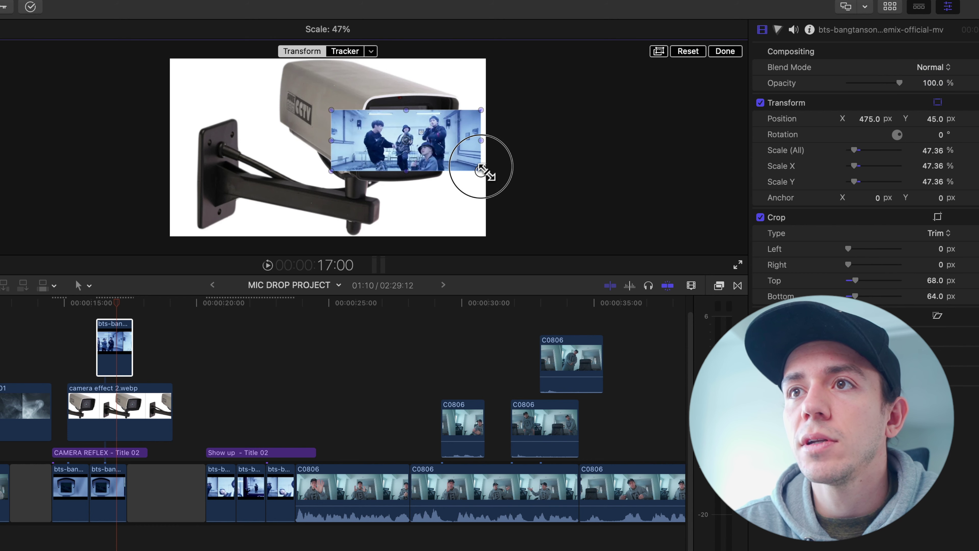
{"action": "left_click_drag", "start_coordinate": [483, 170], "coordinate": [490, 173]}
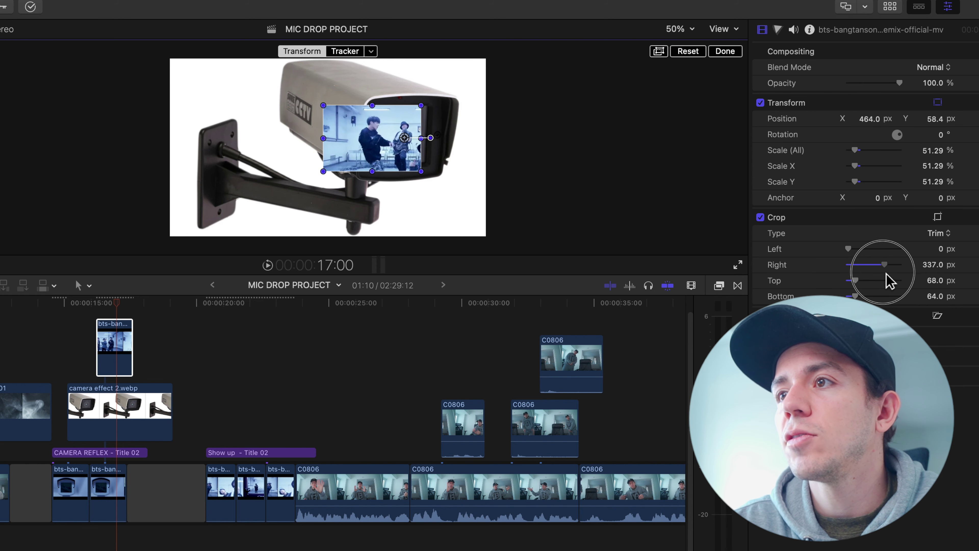
{"action": "left_click", "coordinate": [933, 67]}
{"action": "left_click", "coordinate": [945, 171]}
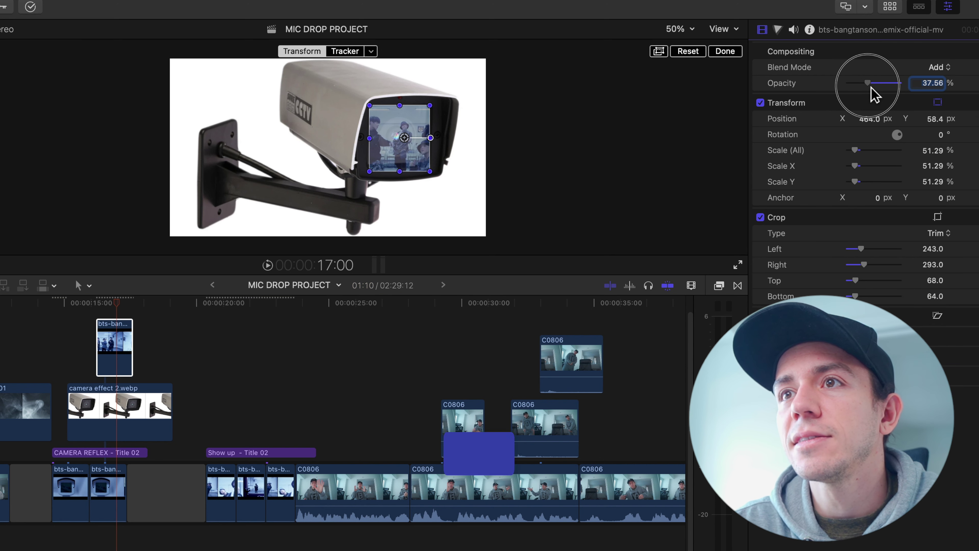
Drop the bts clip's Global saturation to zero to make the lens reflection black and white.
{"action": "left_click", "coordinate": [783, 31]}
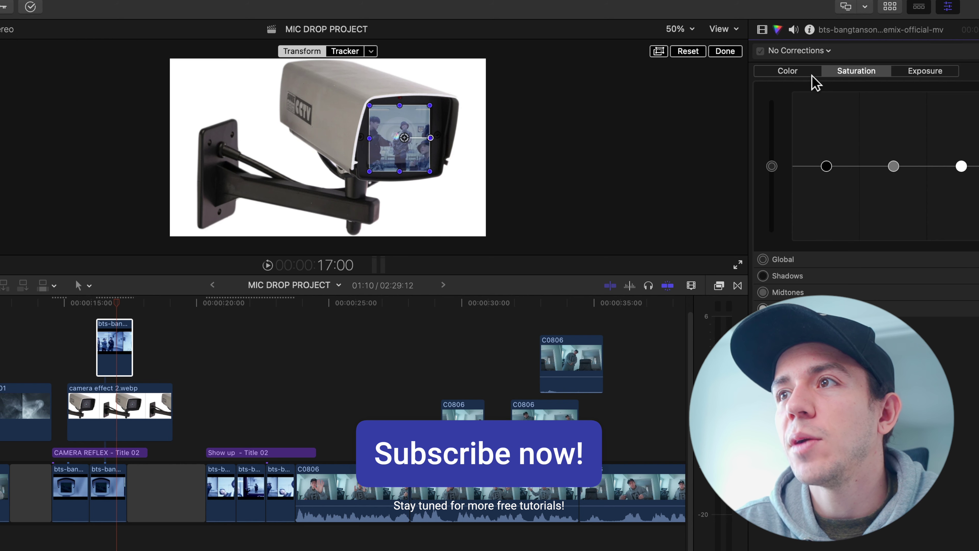
{"action": "left_click", "coordinate": [805, 74]}
{"action": "left_click", "coordinate": [856, 73]}
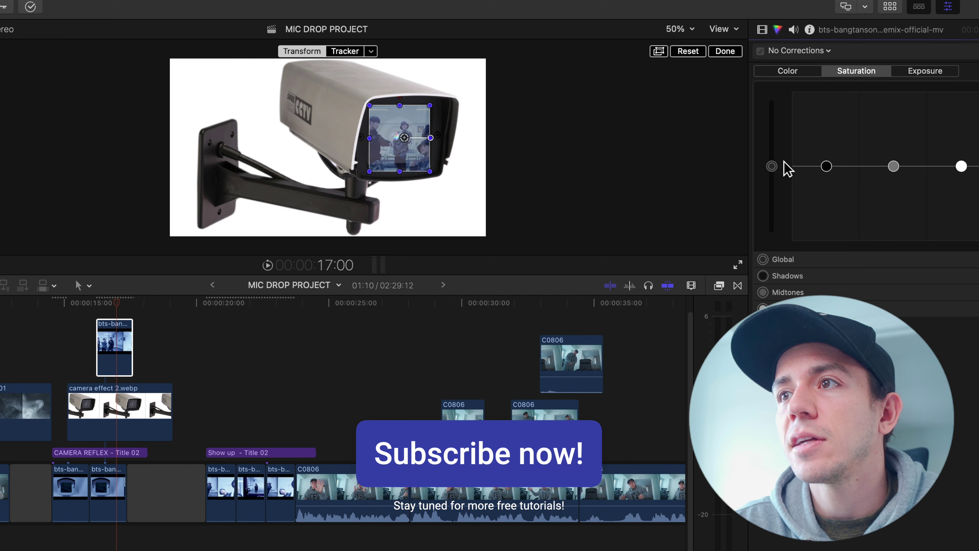
{"action": "left_click_drag", "start_coordinate": [772, 166], "coordinate": [772, 240]}
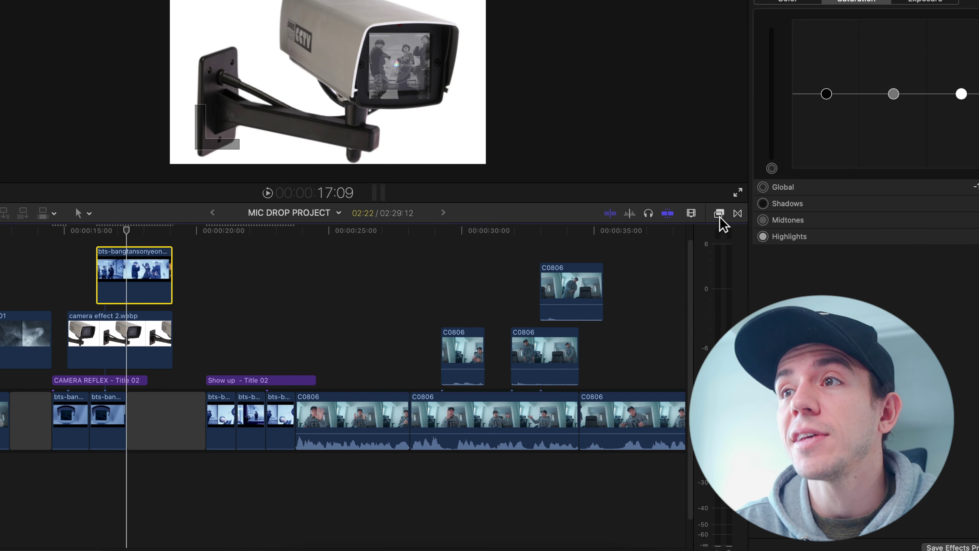
Apply a Shape Mask effect to the bts clip and show its settings.
{"action": "left_click", "coordinate": [720, 213]}
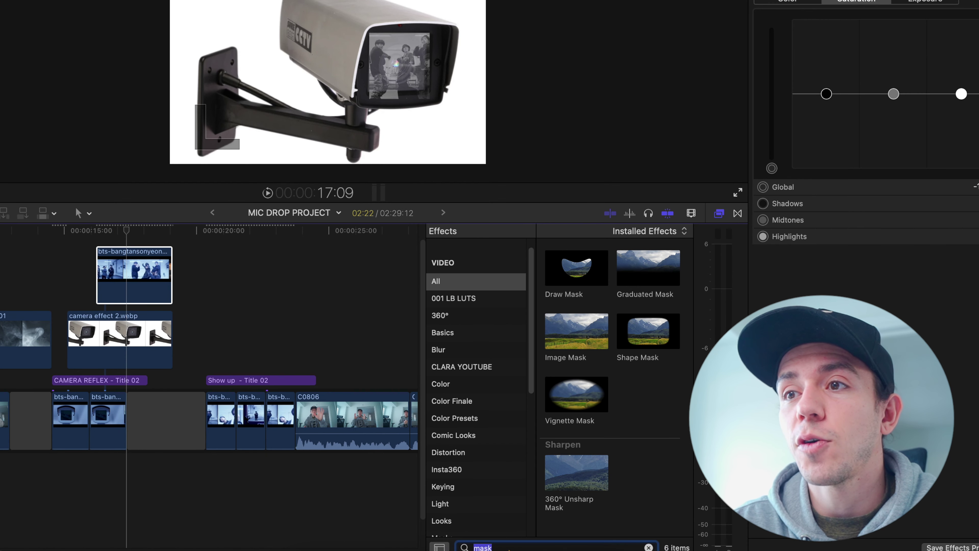
{"action": "left_click_drag", "start_coordinate": [665, 353], "coordinate": [133, 275]}
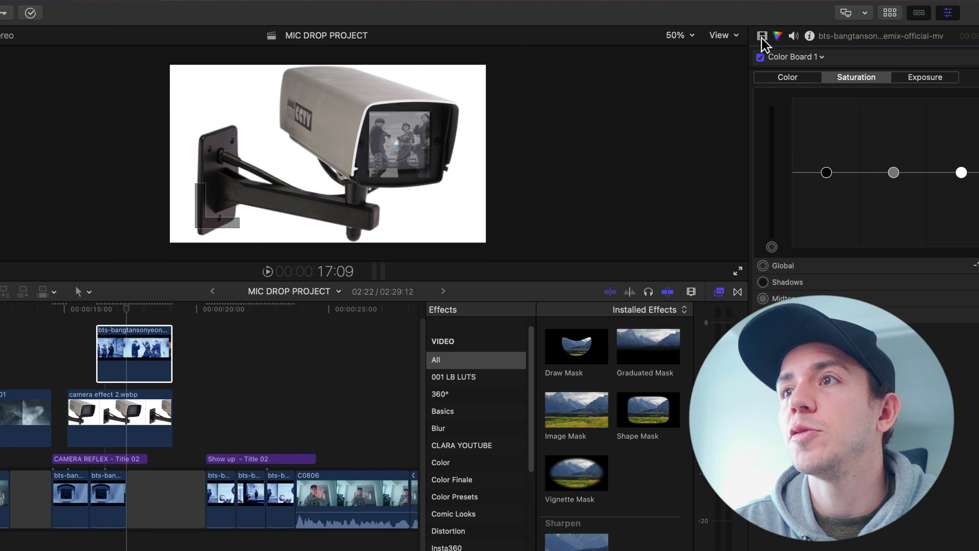
{"action": "left_click", "coordinate": [763, 36]}
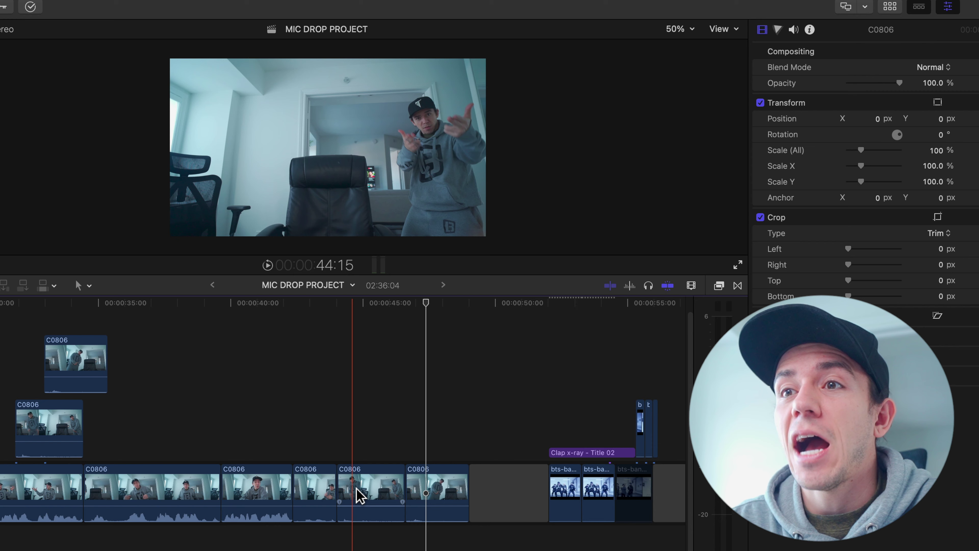
Mark the sync moment and lift a C0806 take above the main storyline, checking timing frame by frame.
{"action": "key", "text": "space"}
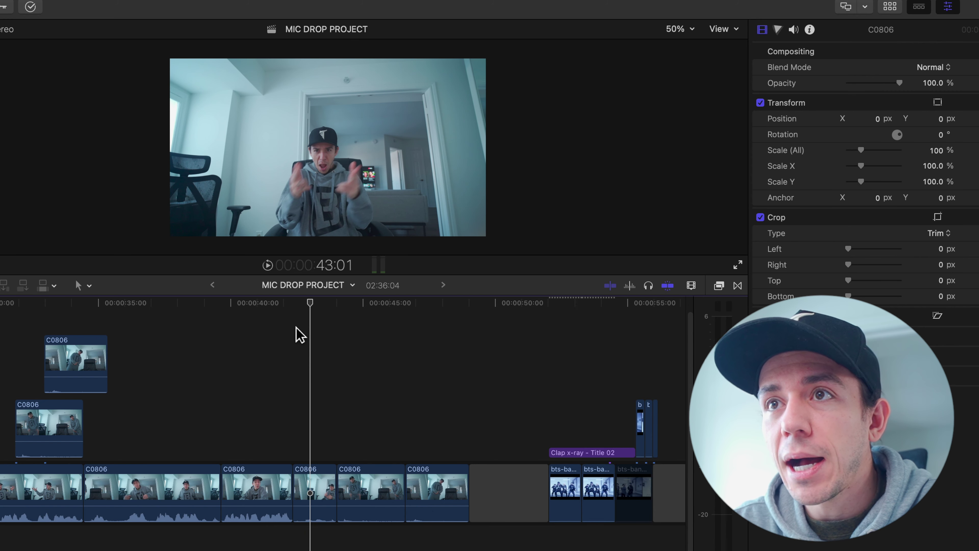
{"action": "key", "text": "m"}
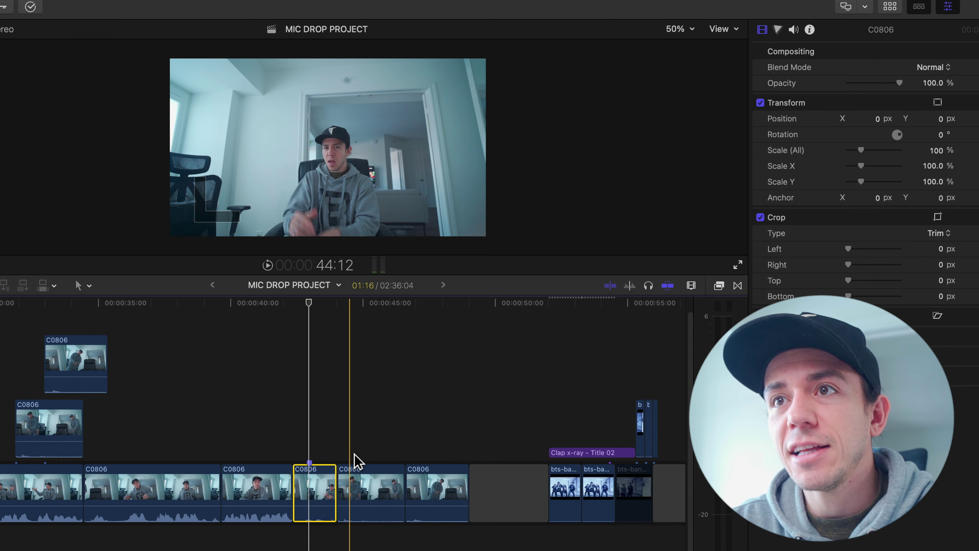
{"action": "left_click_drag", "start_coordinate": [376, 480], "coordinate": [352, 431]}
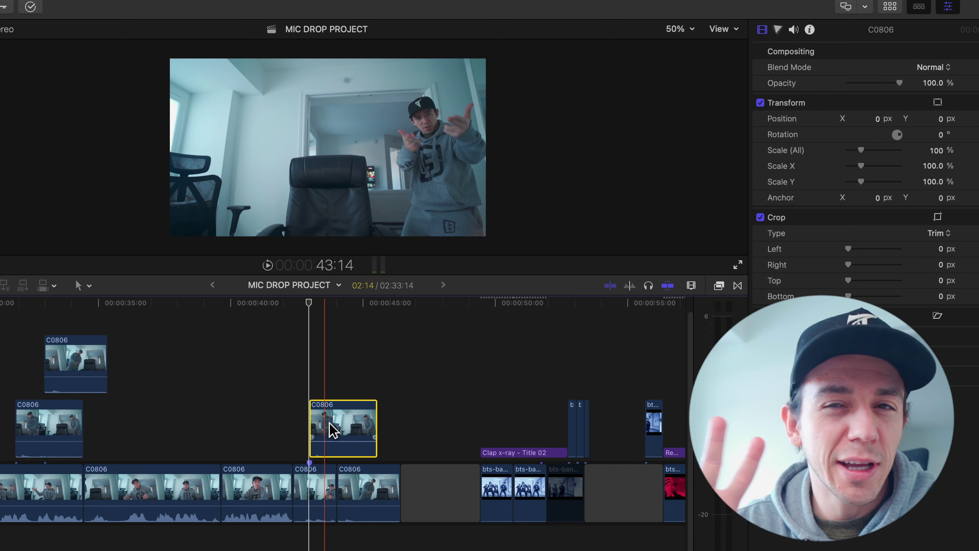
{"action": "key", "text": "v"}
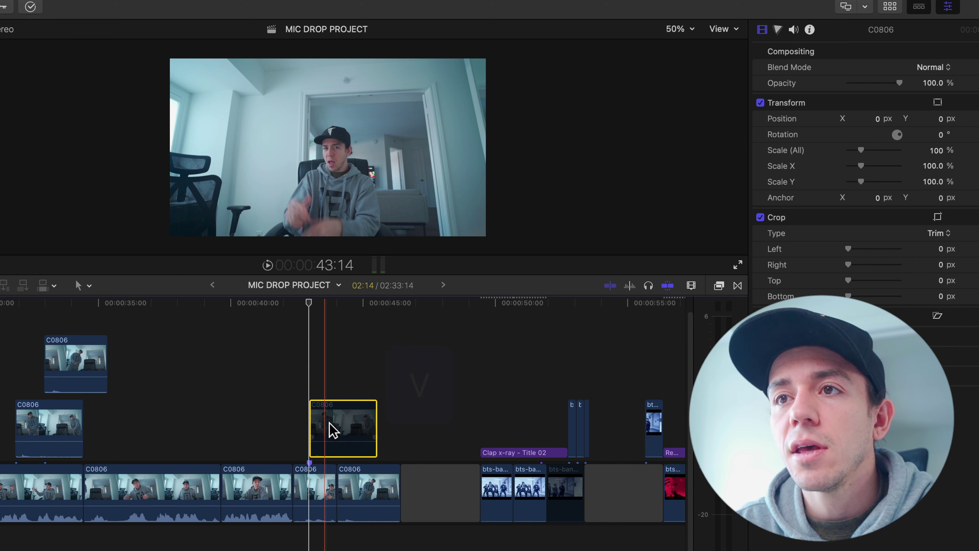
{"action": "key", "text": "Left"}
{"action": "key", "text": "Left"}
{"action": "key", "text": "Left"}
{"action": "key", "text": "Left"}
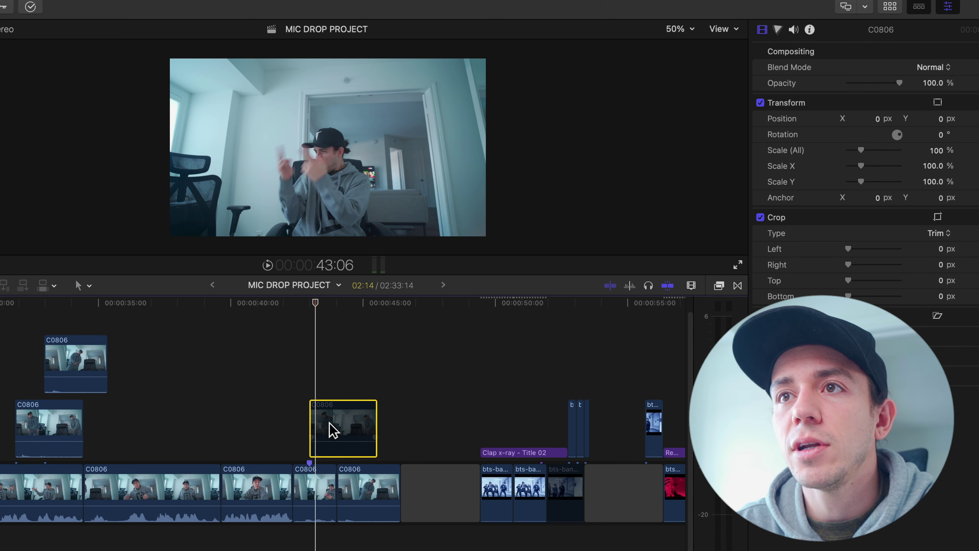
{"action": "key", "text": "Left"}
{"action": "key", "text": "Left"}
{"action": "key", "text": "Left"}
{"action": "key", "text": "Right"}
{"action": "key", "text": "Right"}
{"action": "key", "text": "Right"}
{"action": "key", "text": "Right"}
{"action": "key", "text": "Right"}
{"action": "key", "text": "Right"}
{"action": "key", "text": "Right"}
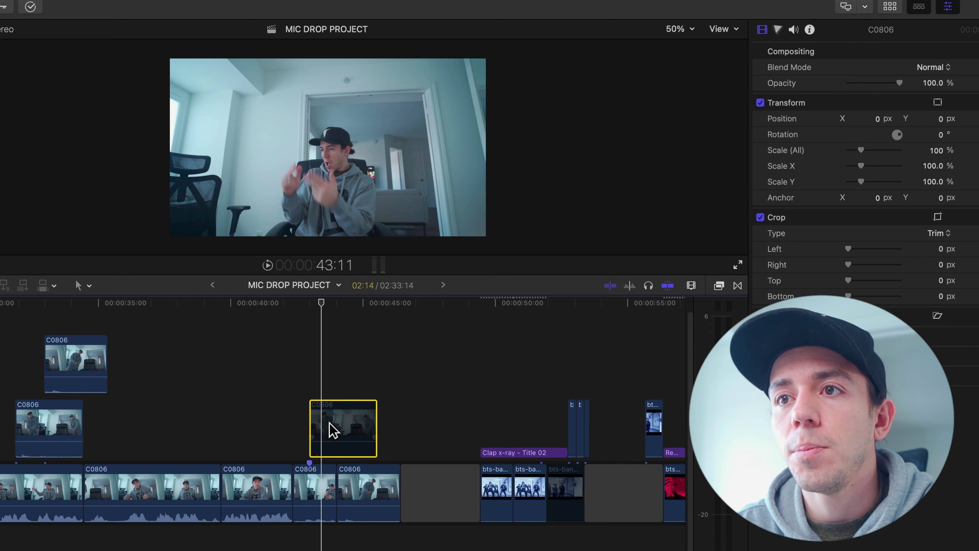
Mark the storyline C0806 take, lift it into a second connected lane, and compare takes.
{"action": "key", "text": "m"}
{"action": "left_click", "coordinate": [328, 492]}
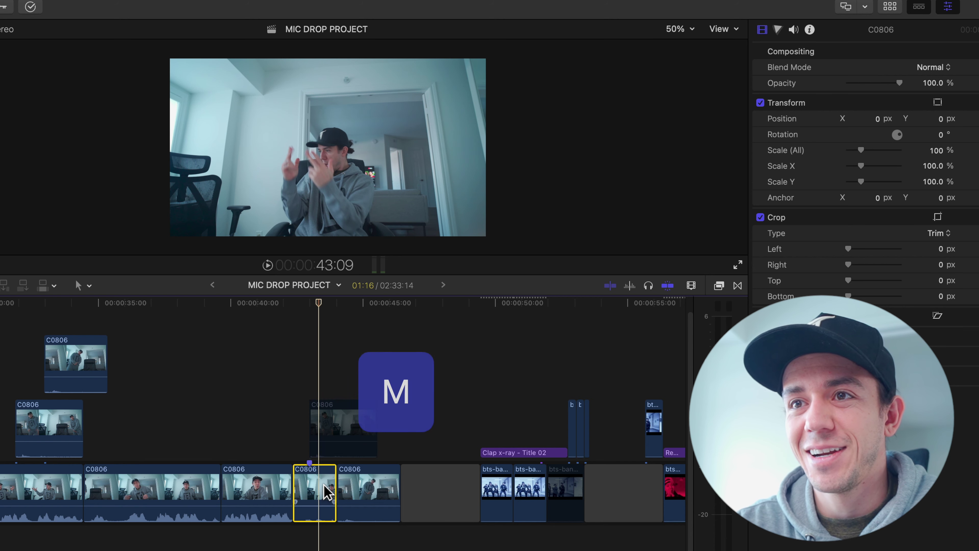
{"action": "left_click_drag", "start_coordinate": [397, 493], "coordinate": [379, 363]}
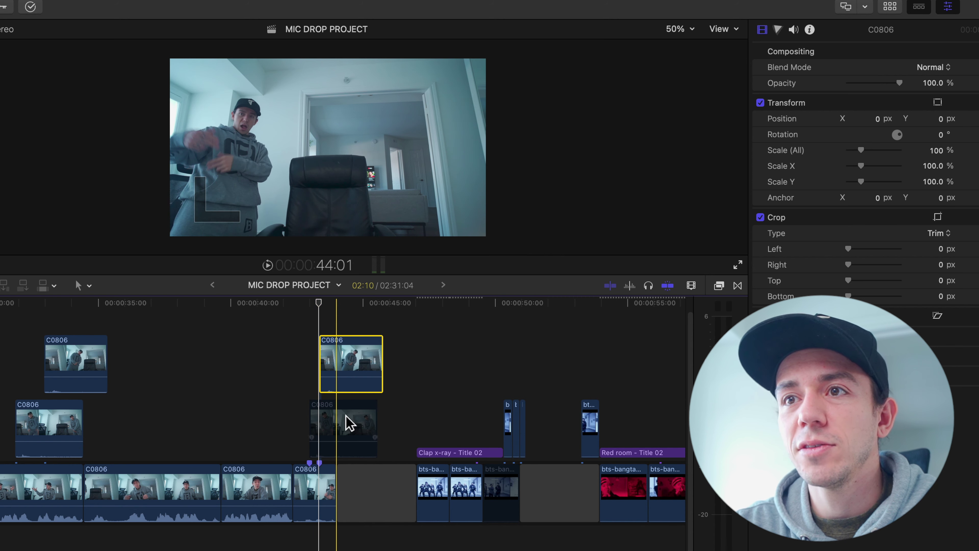
{"action": "key", "text": "v"}
{"action": "left_click", "coordinate": [313, 428]}
{"action": "key", "text": "v"}
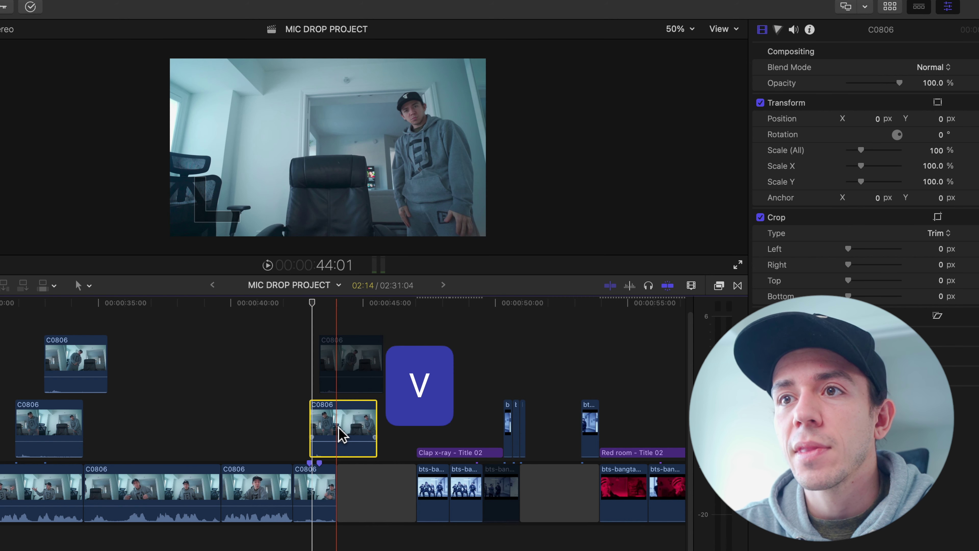
Apply Draw Mask to the middle C0806 take and close its mask shape.
{"action": "left_click", "coordinate": [720, 286]}
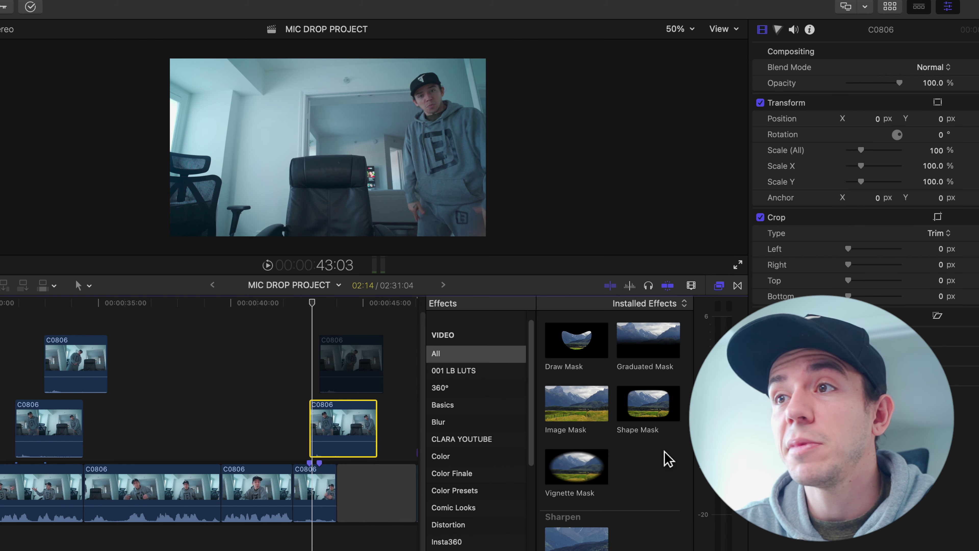
{"action": "left_click_drag", "start_coordinate": [592, 365], "coordinate": [337, 426]}
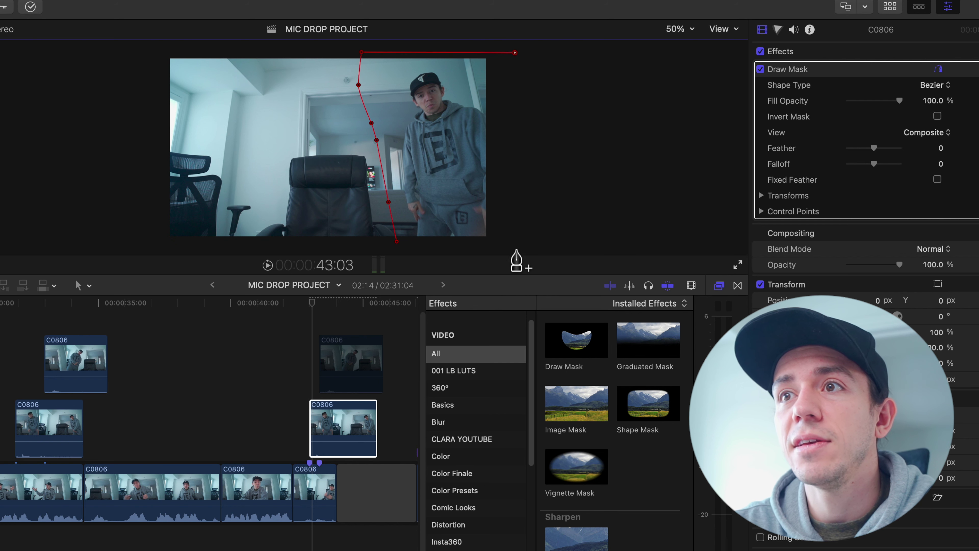
{"action": "left_click", "coordinate": [397, 242]}
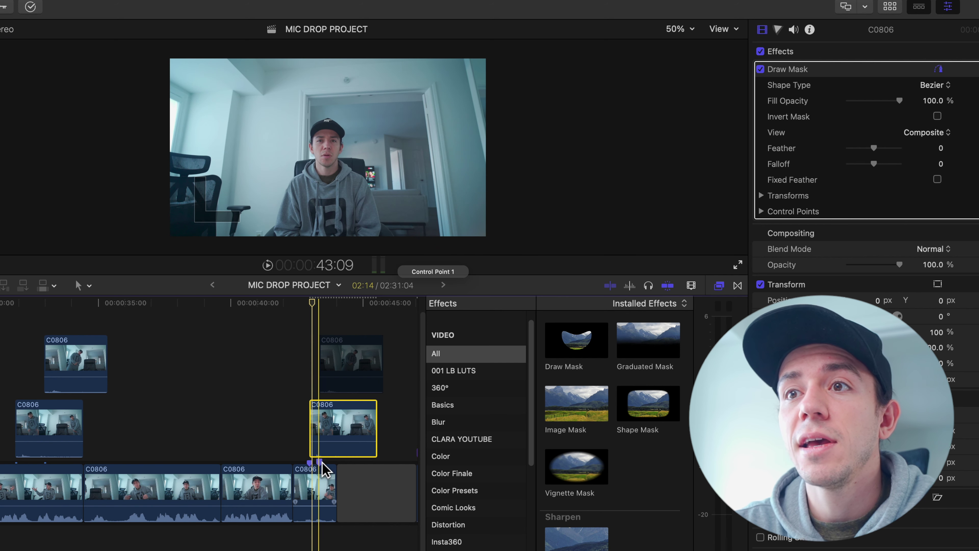
{"action": "left_click", "coordinate": [324, 436]}
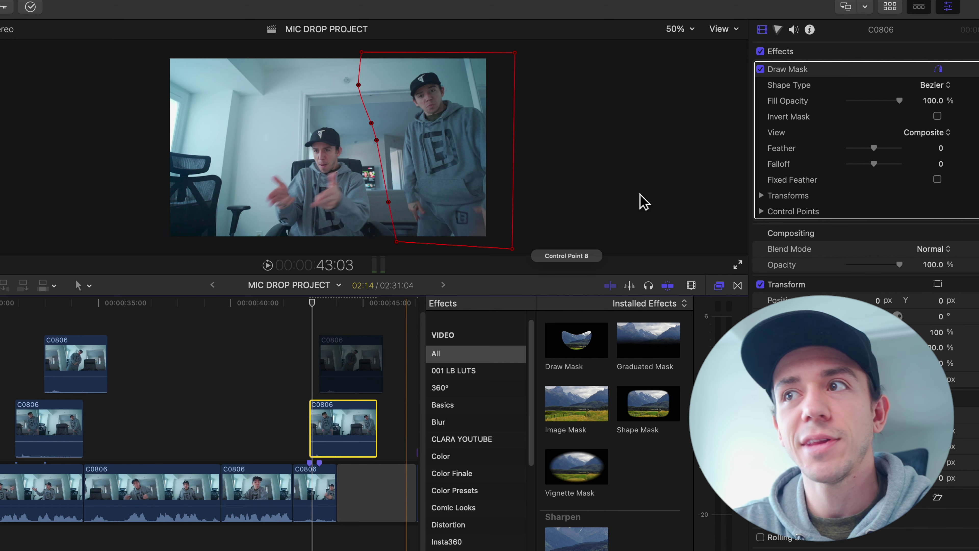
Apply a Draw Mask to the top C0806 take as well.
{"action": "left_click", "coordinate": [320, 494]}
{"action": "left_click", "coordinate": [339, 431]}
{"action": "left_click", "coordinate": [342, 376]}
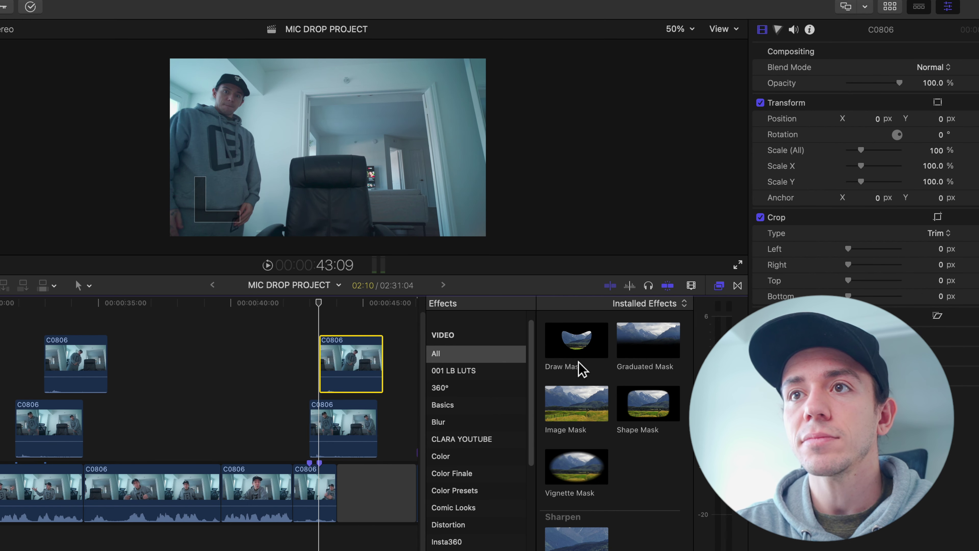
{"action": "left_click_drag", "start_coordinate": [582, 370], "coordinate": [349, 360]}
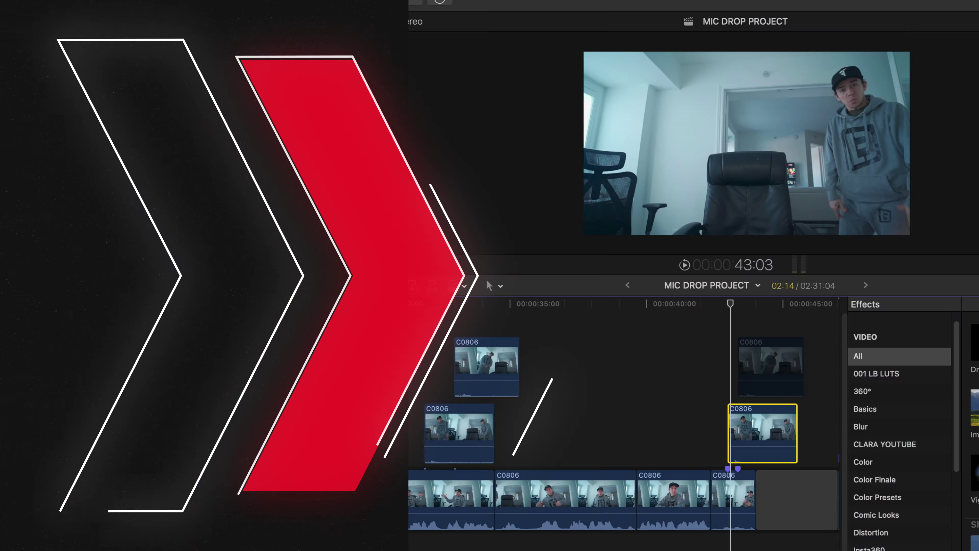
Draw a mask on the C0806 take around the standing person, across the top and down the right edge.
{"action": "mouse_move", "coordinate": [581, 343]}
{"action": "left_mouse_down"}
{"action": "mouse_move", "coordinate": [339, 420]}
{"action": "mouse_move", "coordinate": [335, 436]}
{"action": "left_mouse_up"}
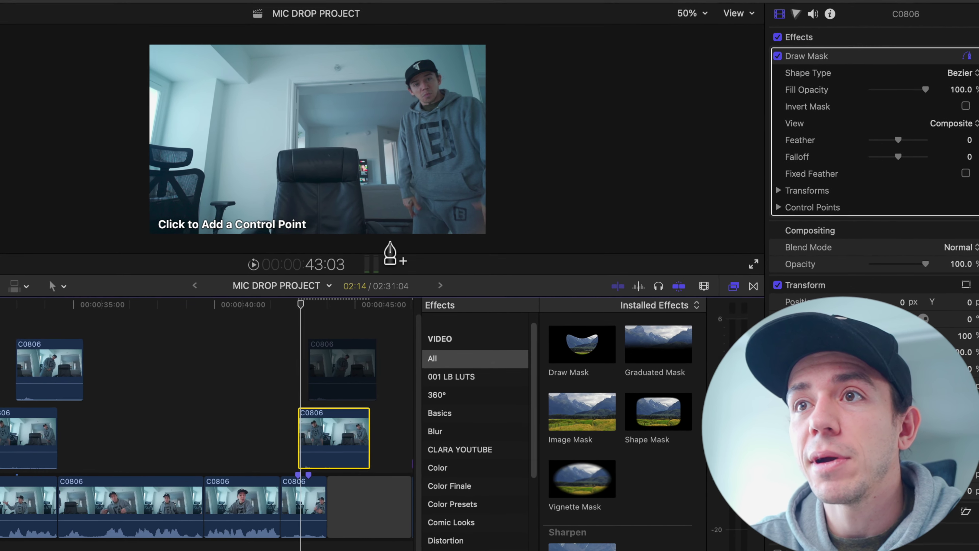
{"action": "left_click", "coordinate": [391, 240]}
{"action": "left_click", "coordinate": [383, 198]}
{"action": "left_click", "coordinate": [370, 133]}
{"action": "left_click", "coordinate": [361, 109]}
{"action": "left_click", "coordinate": [347, 68]}
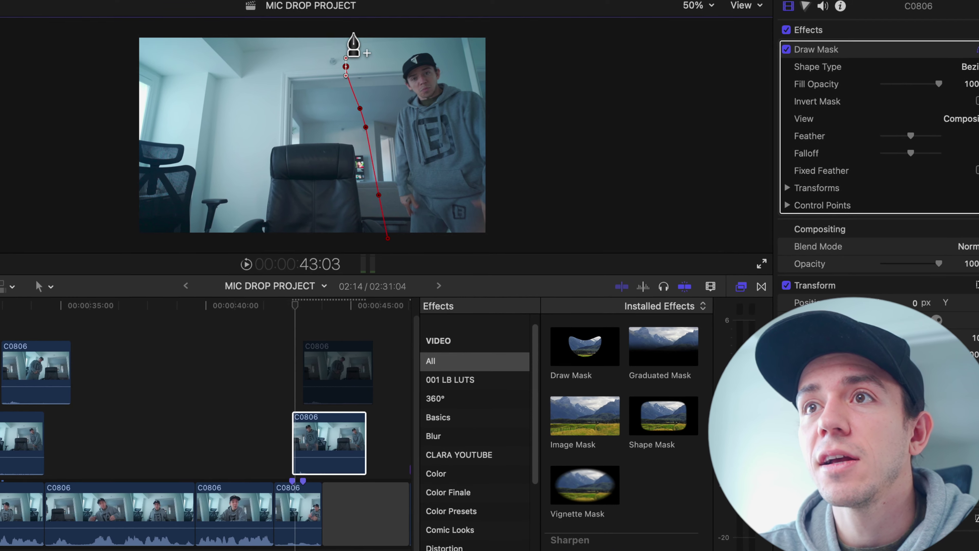
{"action": "left_click", "coordinate": [350, 33]}
{"action": "left_click", "coordinate": [517, 33]}
{"action": "left_click", "coordinate": [514, 246]}
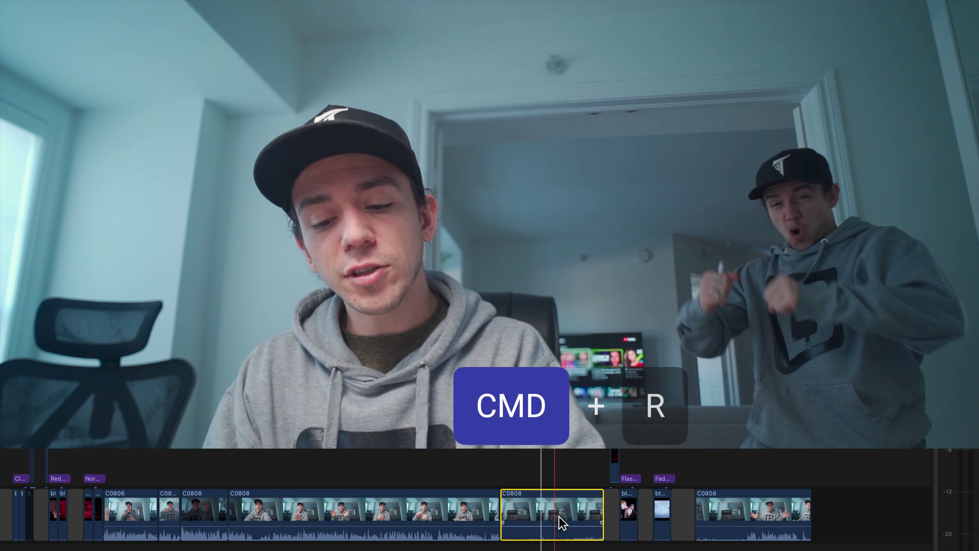
Set the C0808 clip's speed to the Slow 25% preset.
{"action": "key", "text": "super+r"}
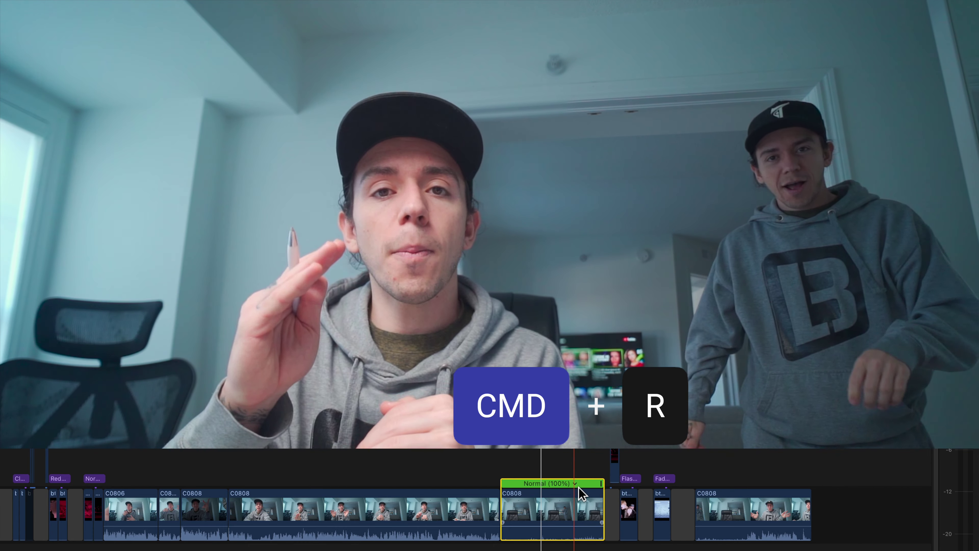
{"action": "left_click", "coordinate": [575, 483]}
{"action": "mouse_move", "coordinate": [602, 495]}
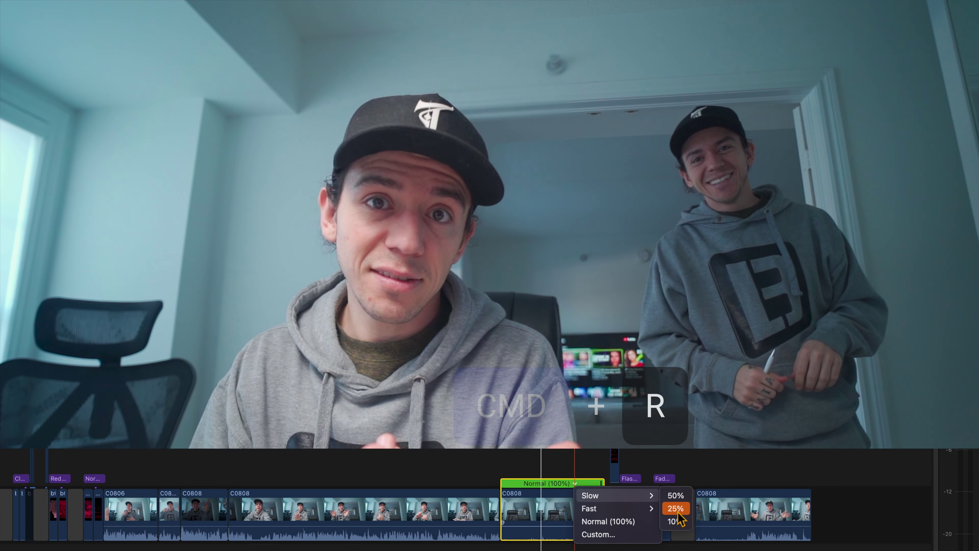
{"action": "left_click", "coordinate": [678, 509]}
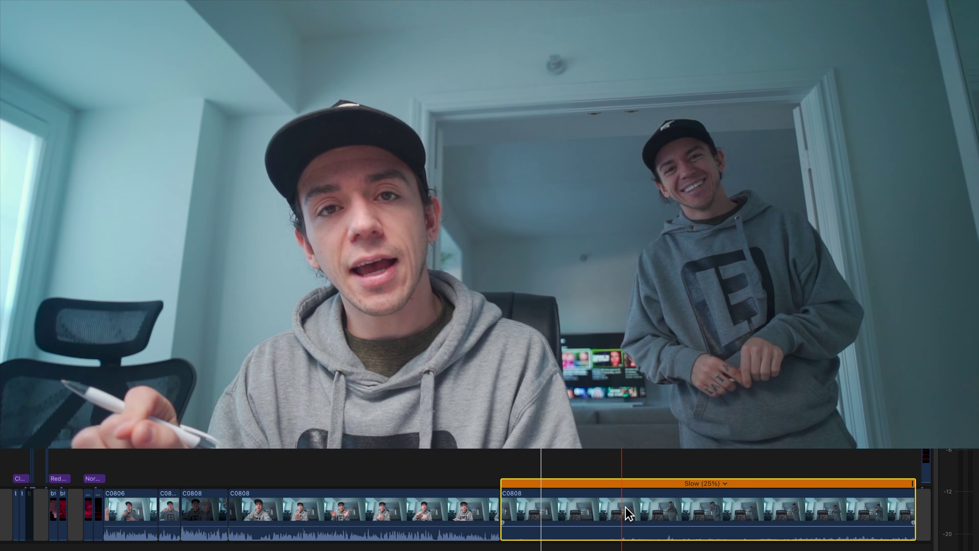